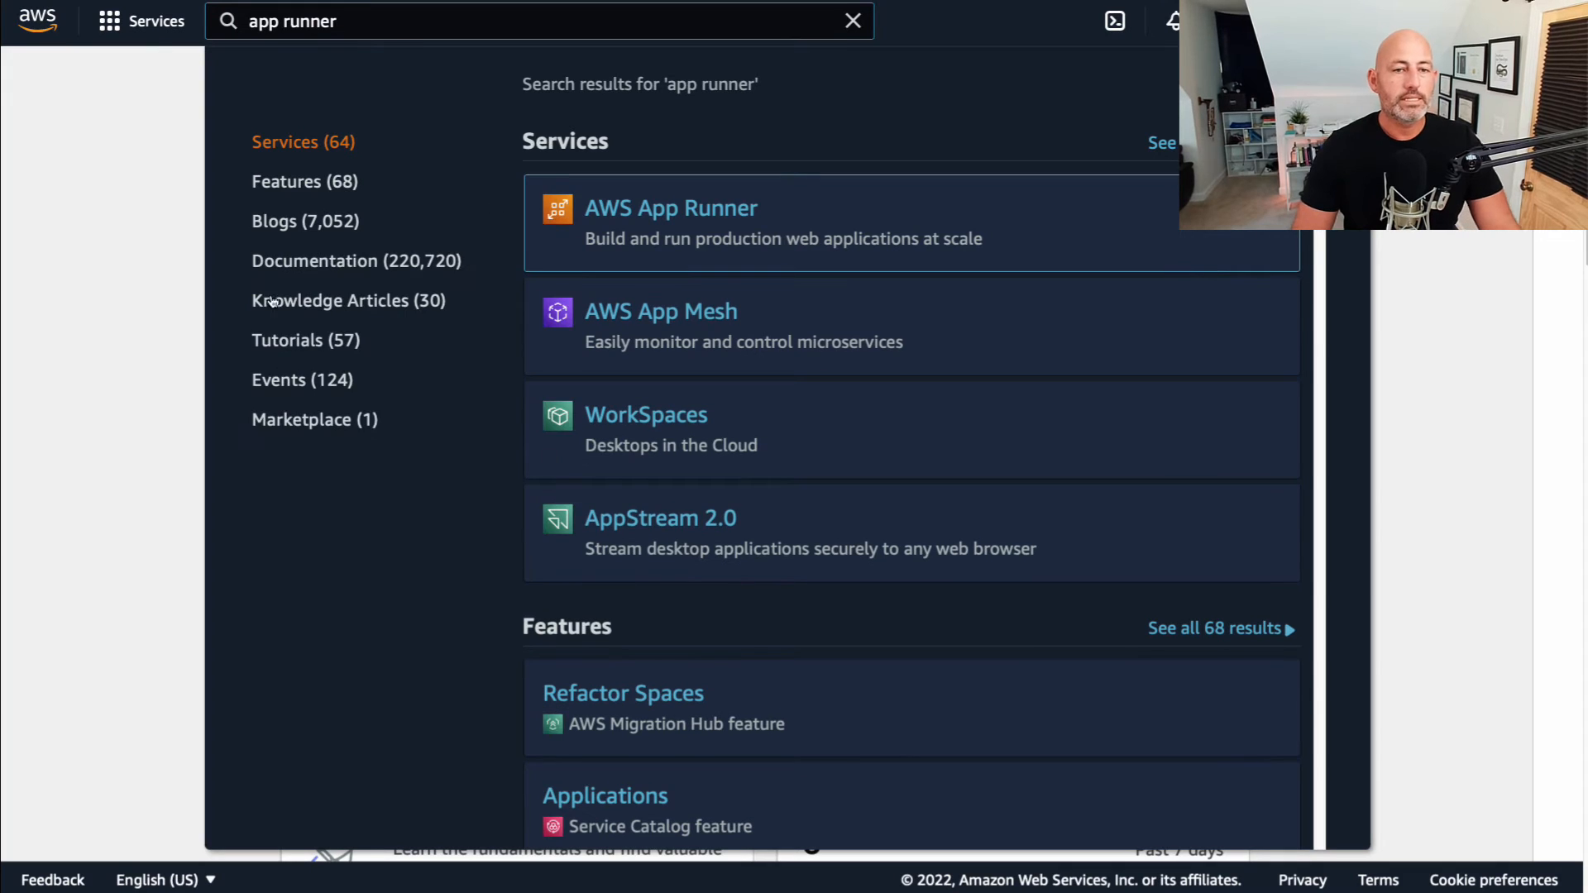
Step: Open AWS App Runner and check the Microservice service's response at its default domain
left_click(645, 217)
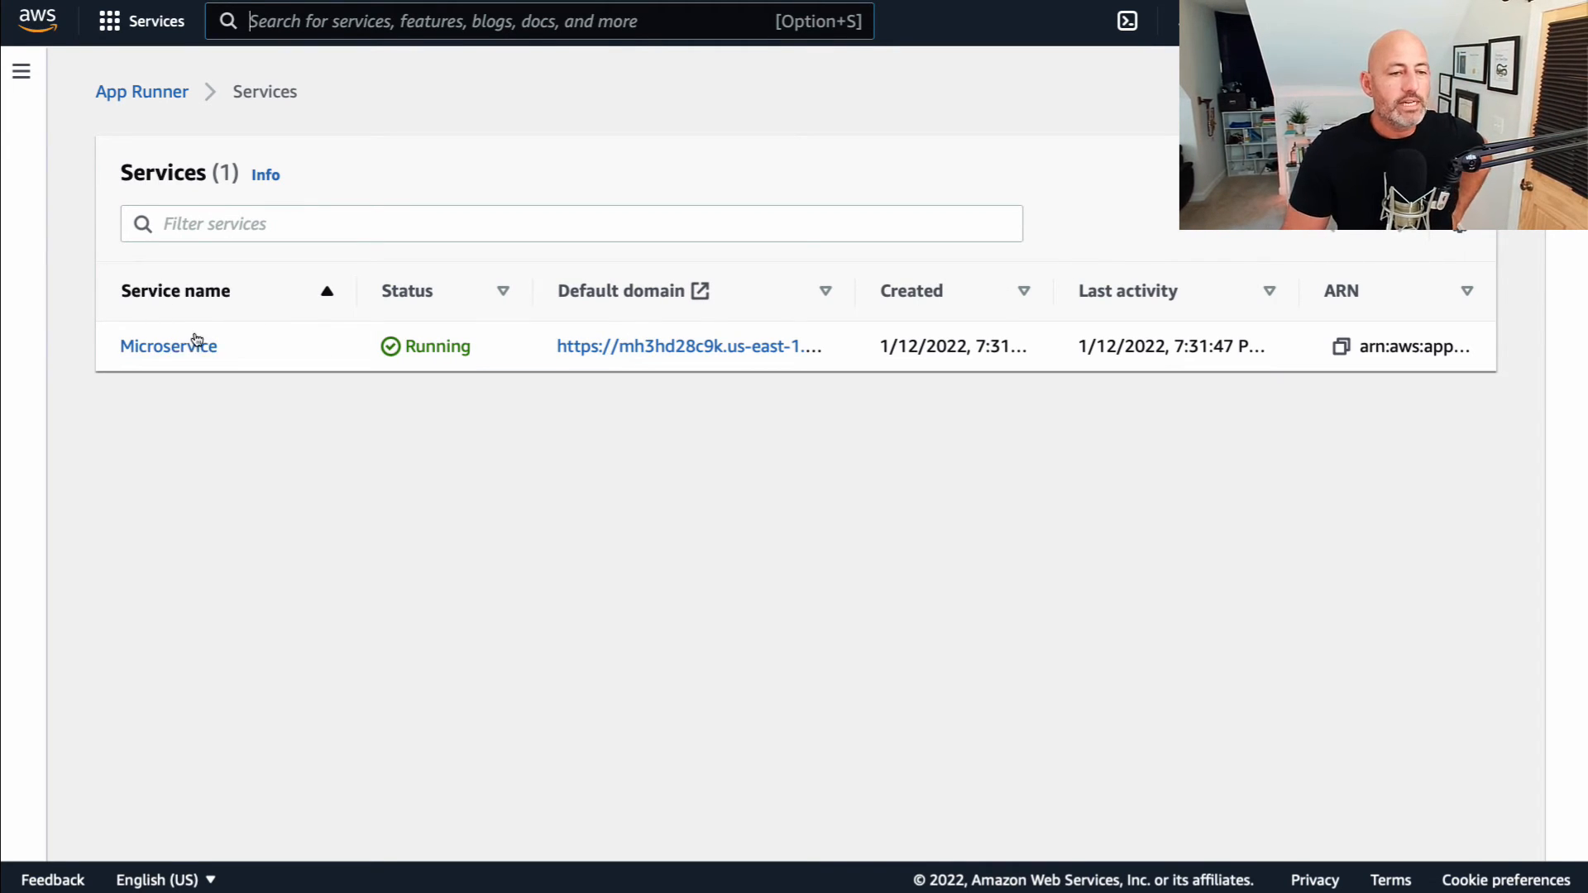
left_click(673, 346)
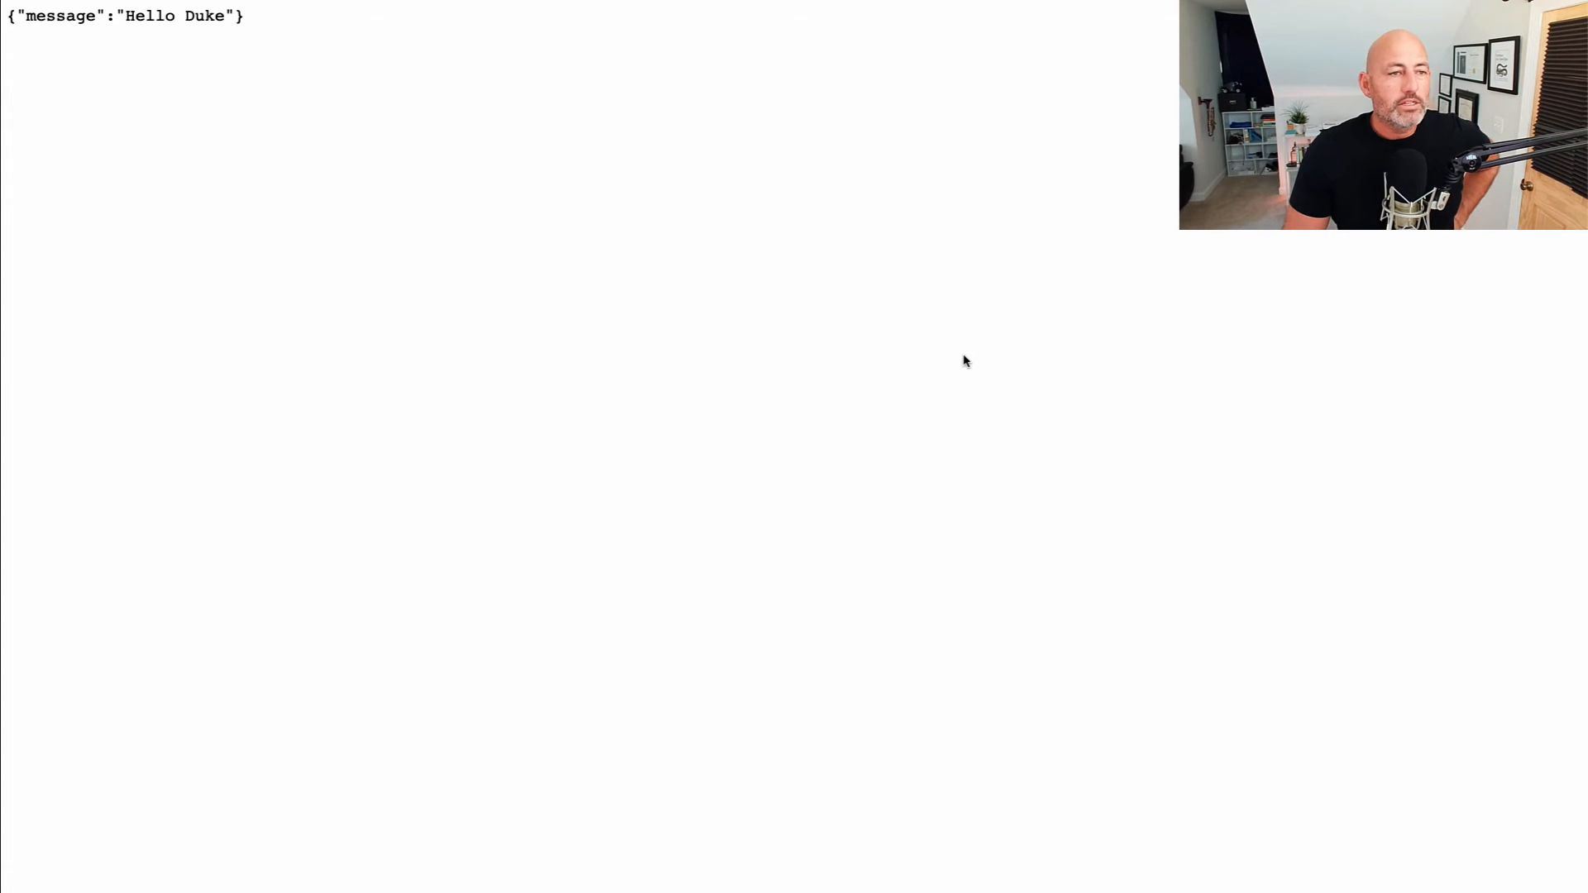
key("super+w")
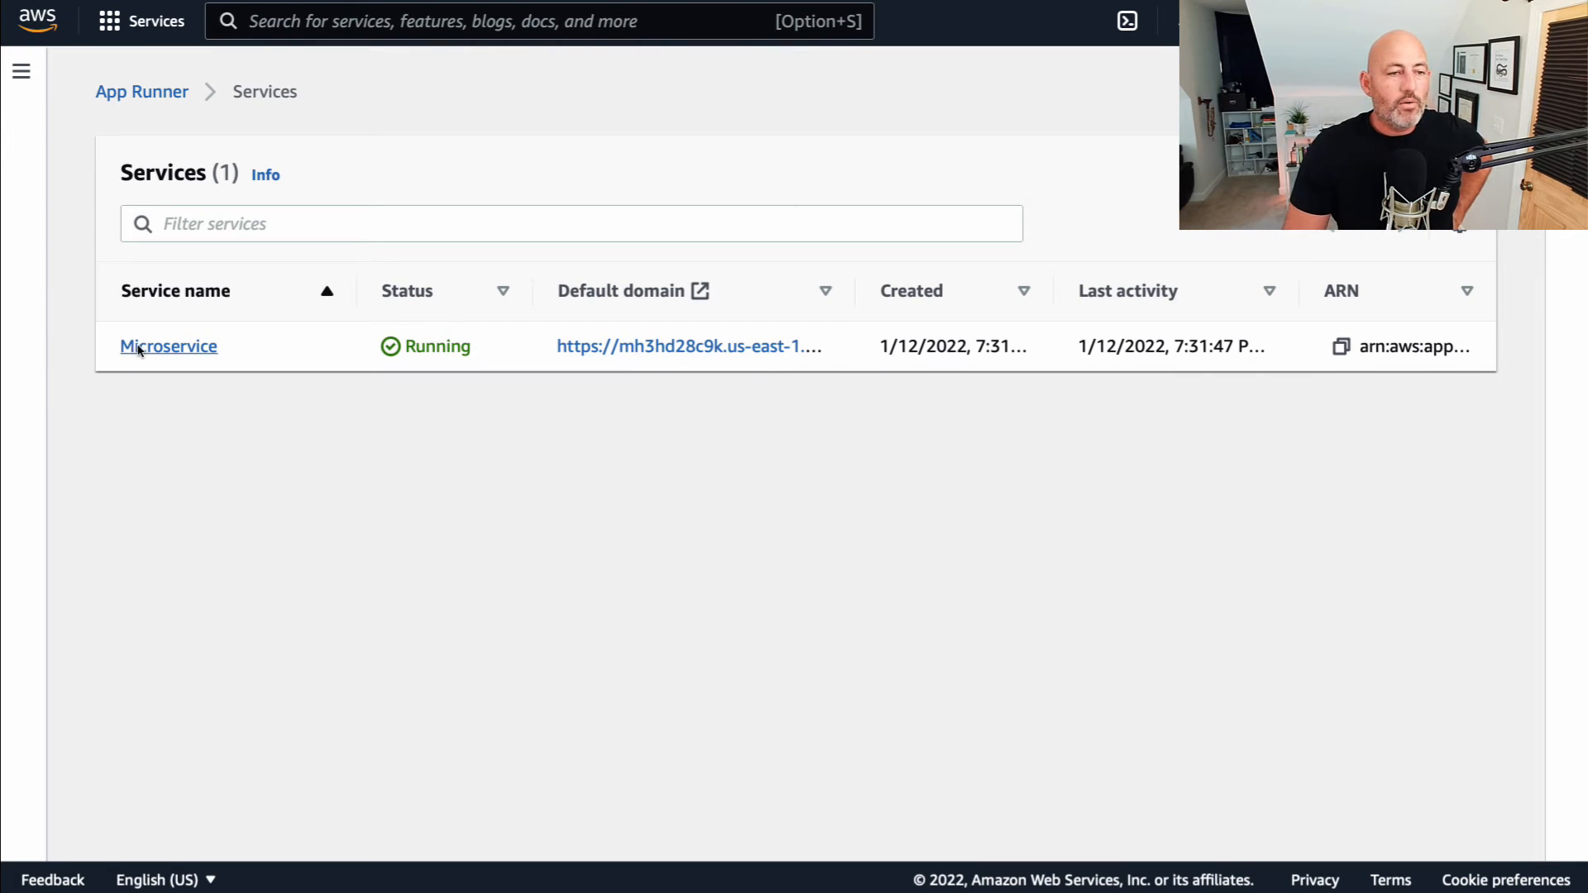
Step: Open the Microservice service's details and examine its overview and event log
left_click(168, 347)
scroll(816, 429, "down", 3)
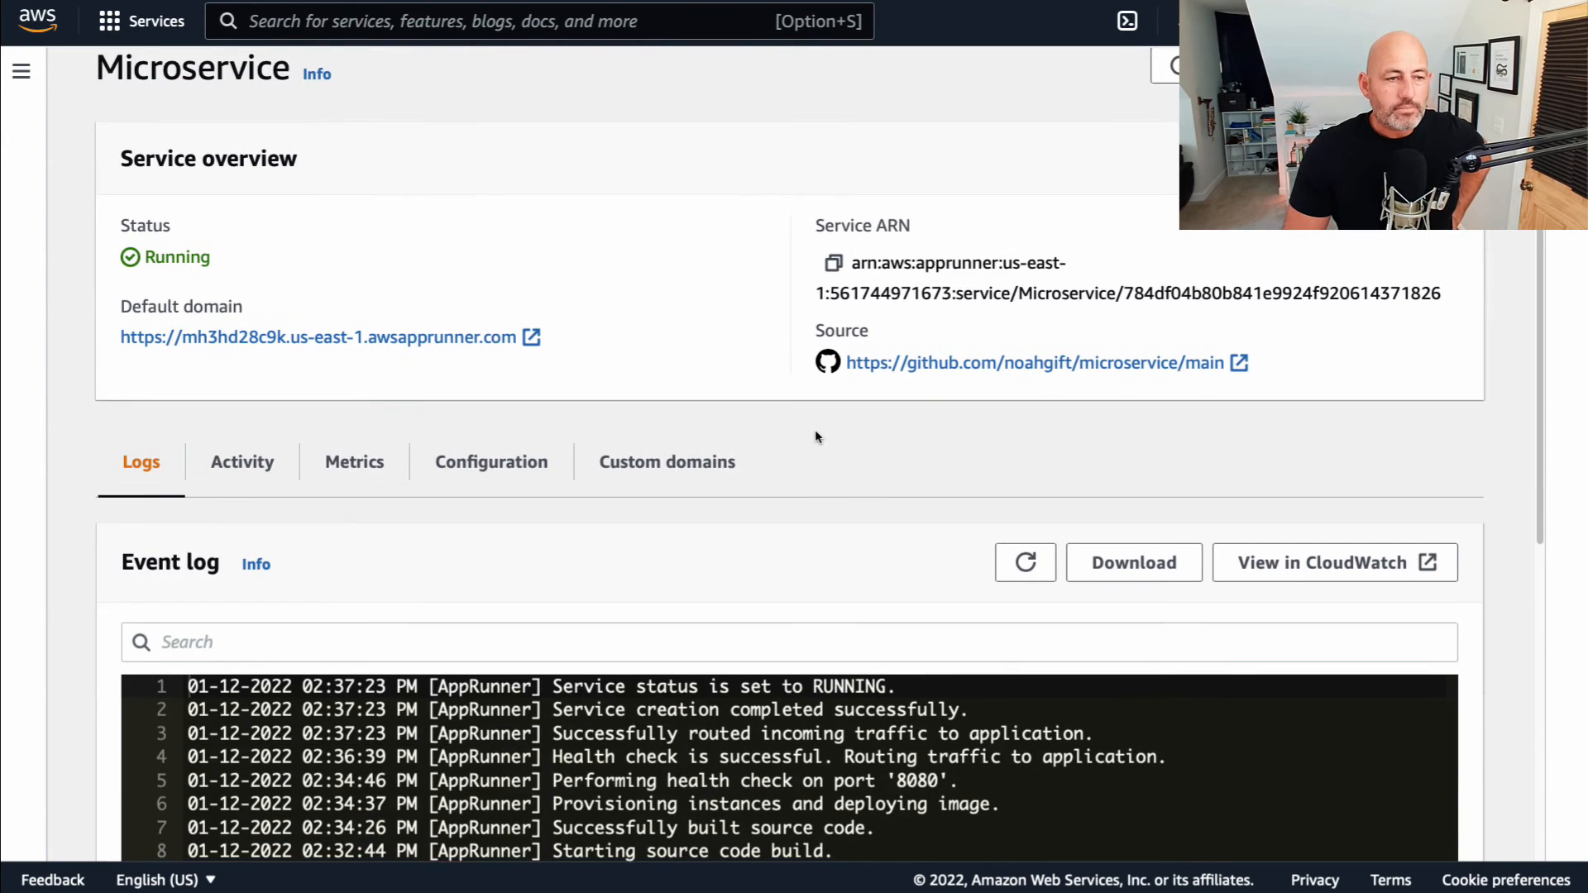
scroll(791, 457, "down", 3)
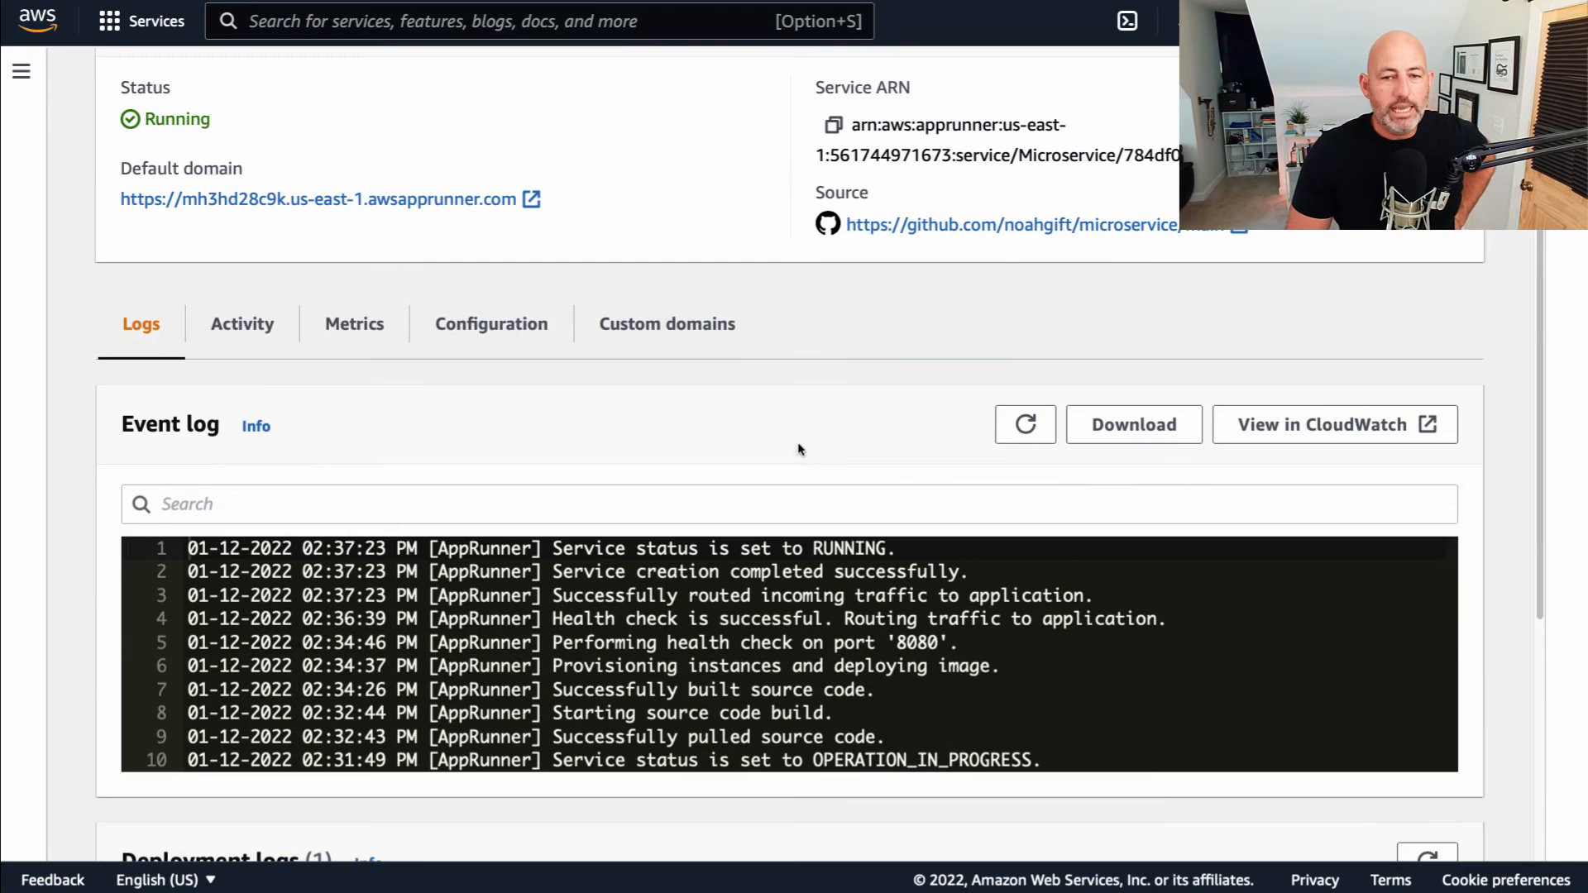
Step: Open the service's source repository on GitHub and examine its file list, Makefile and README
left_click(919, 226)
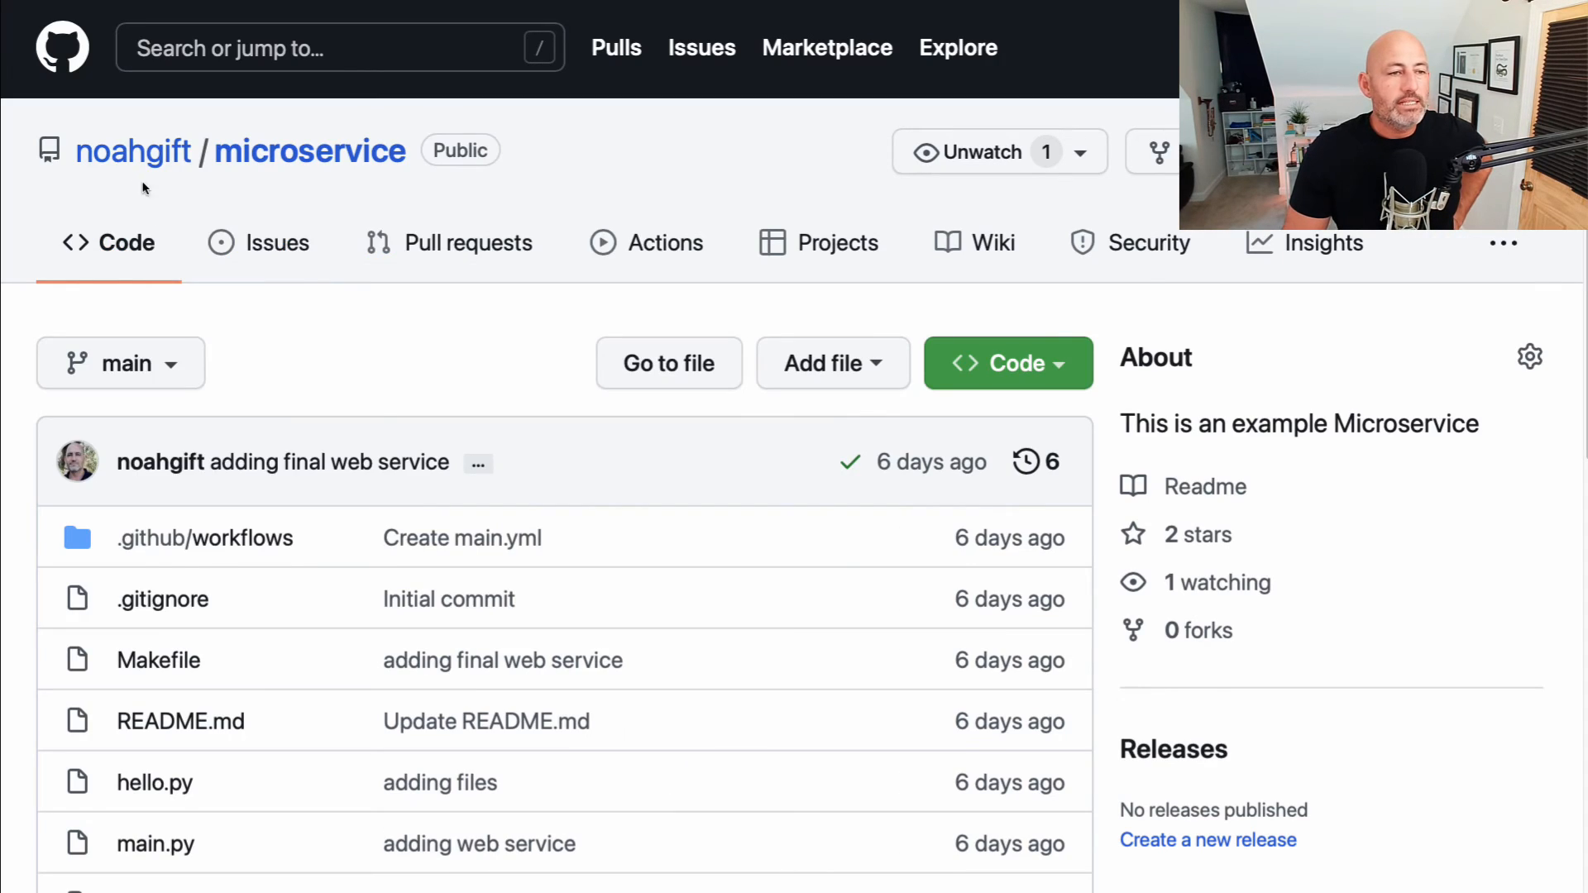
mouse_move(132, 169)
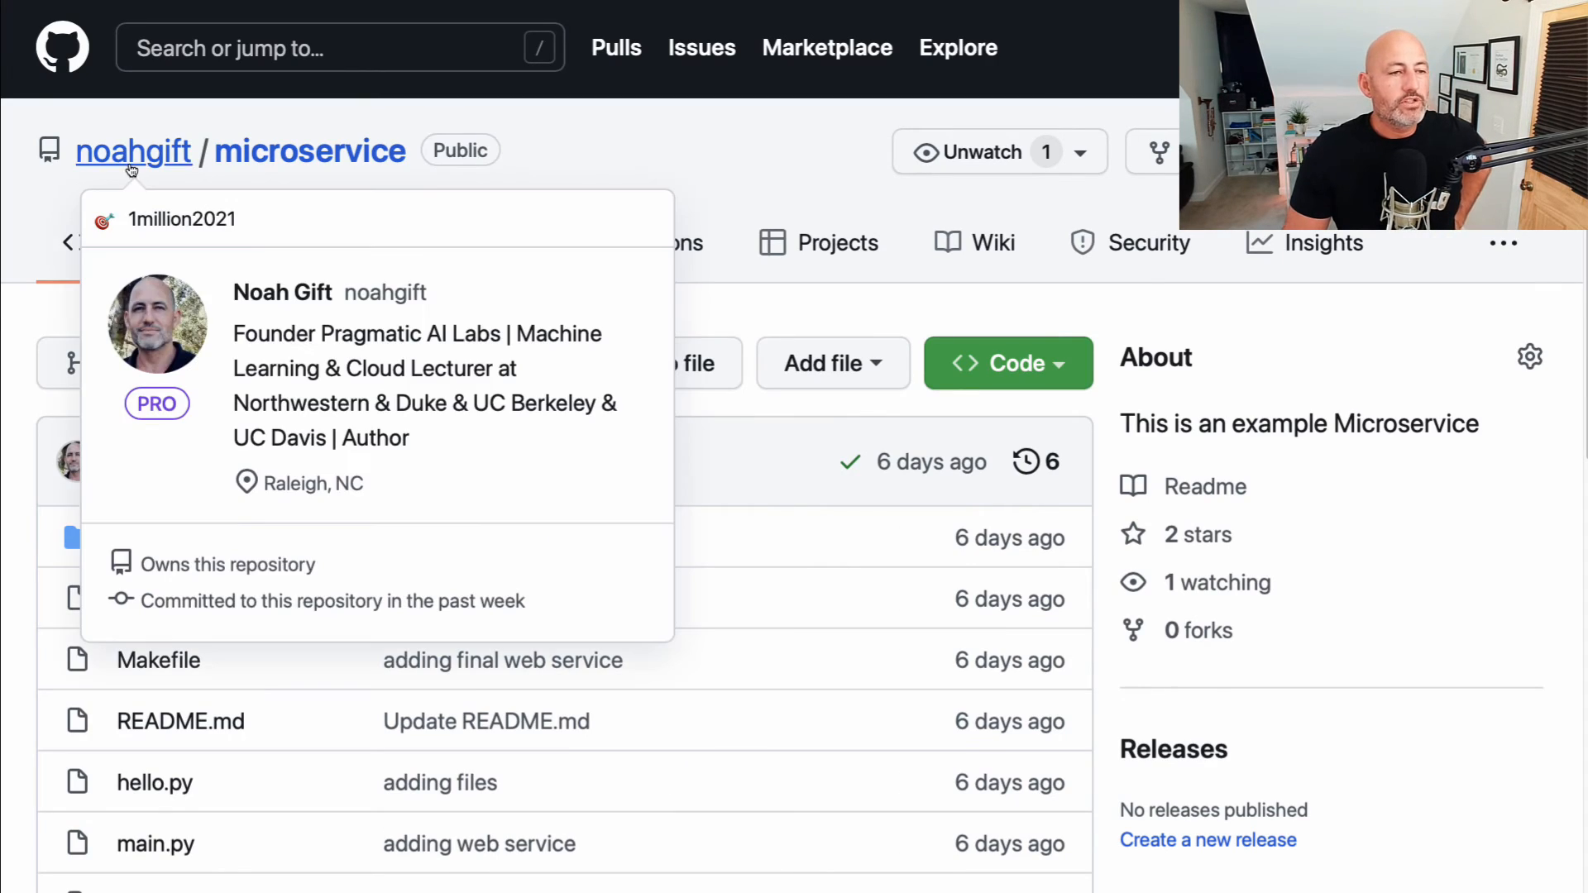
scroll(637, 290, "down", 4)
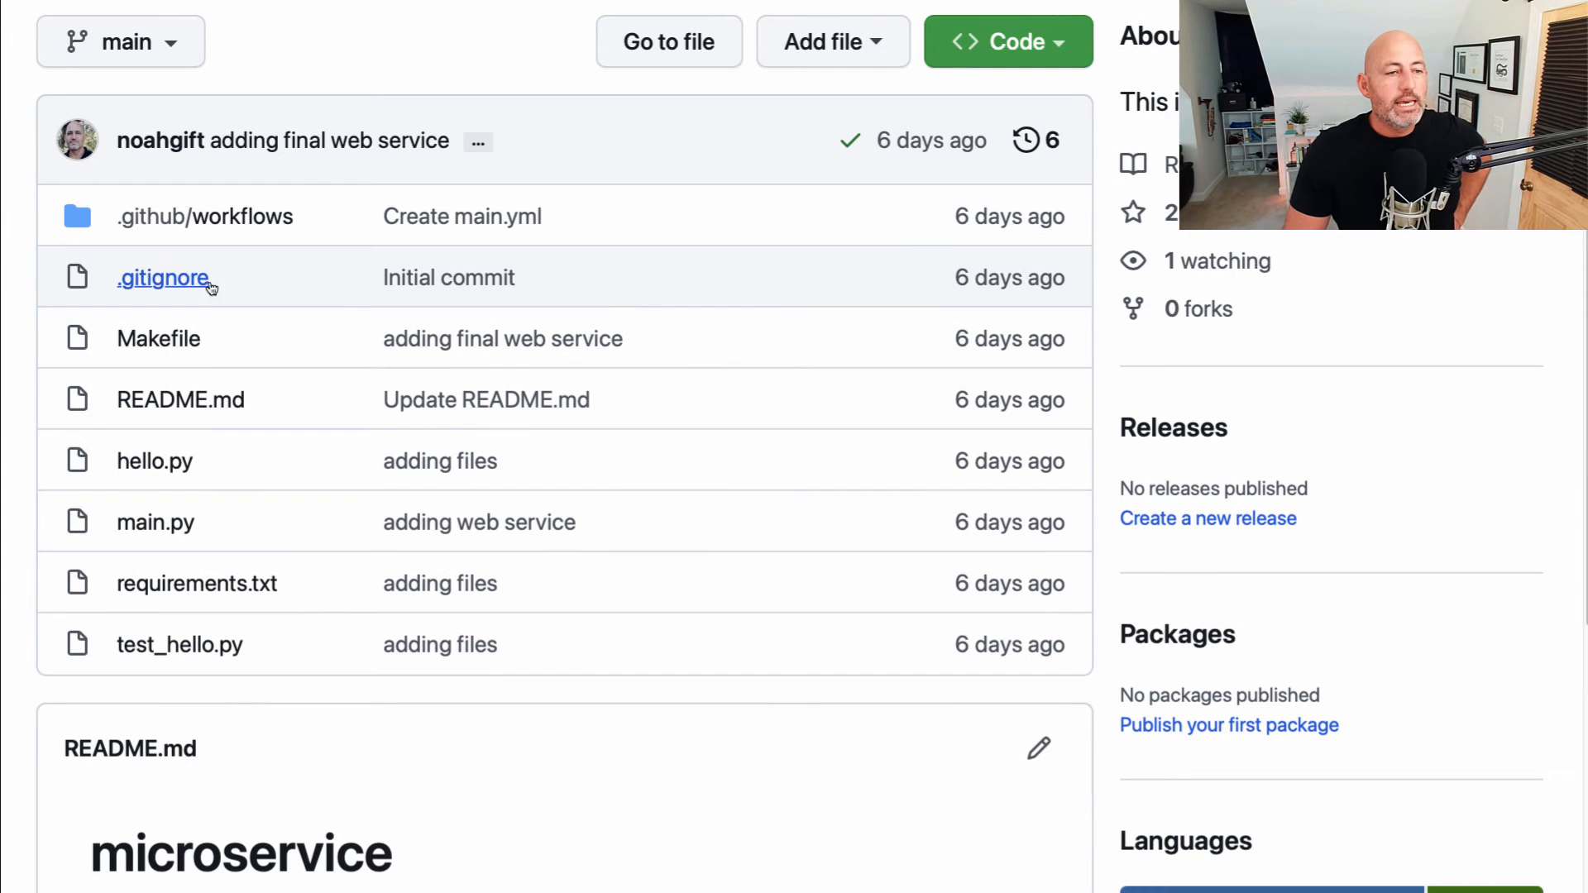
left_click(157, 338)
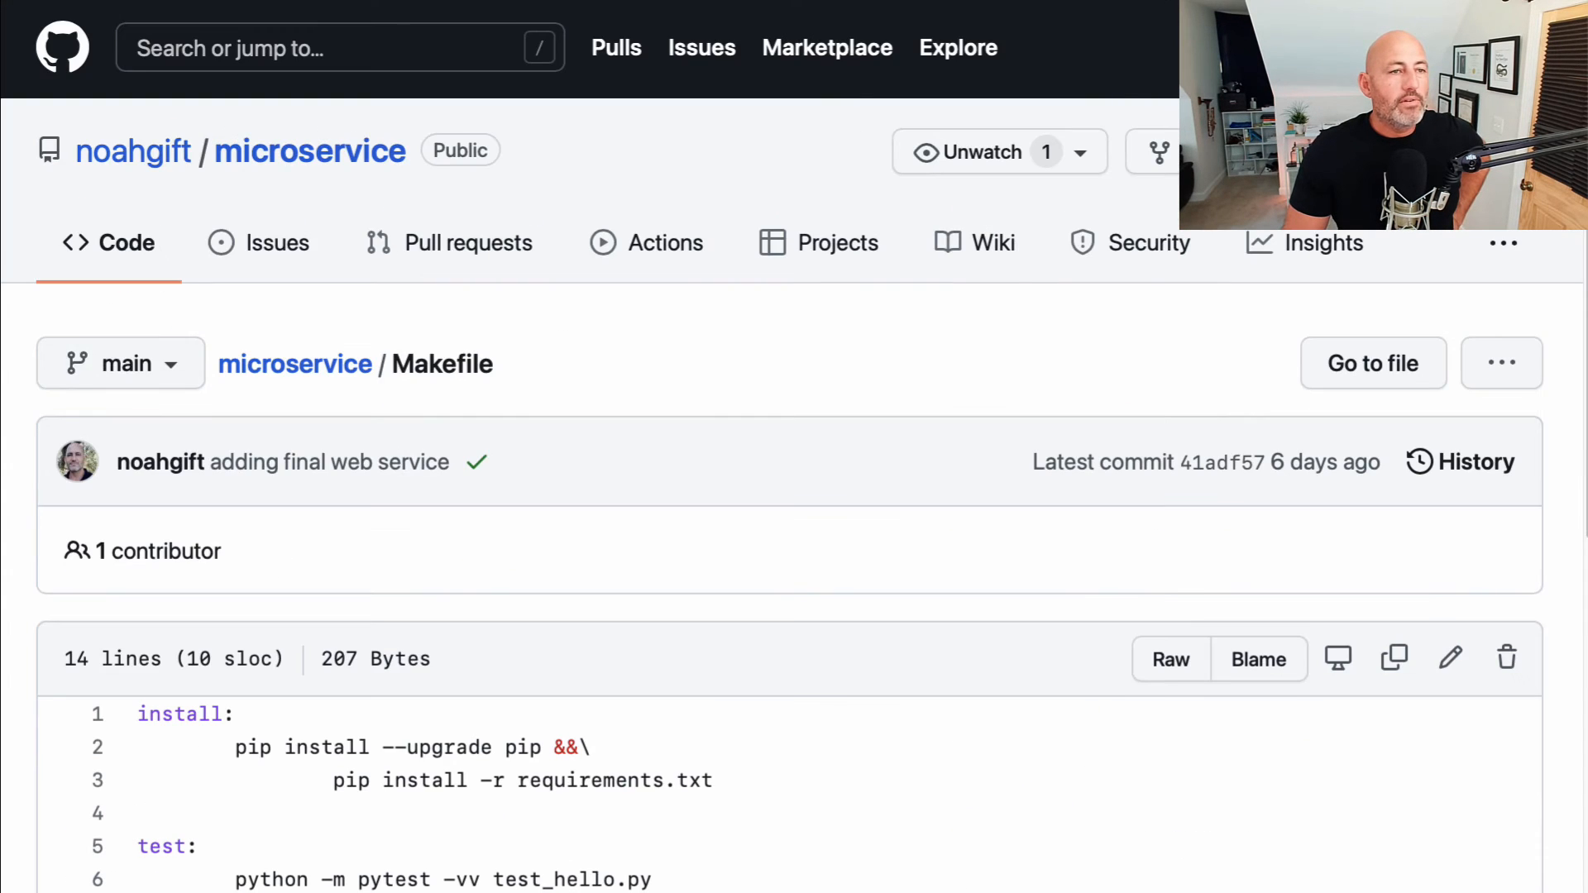
key("alt+Left")
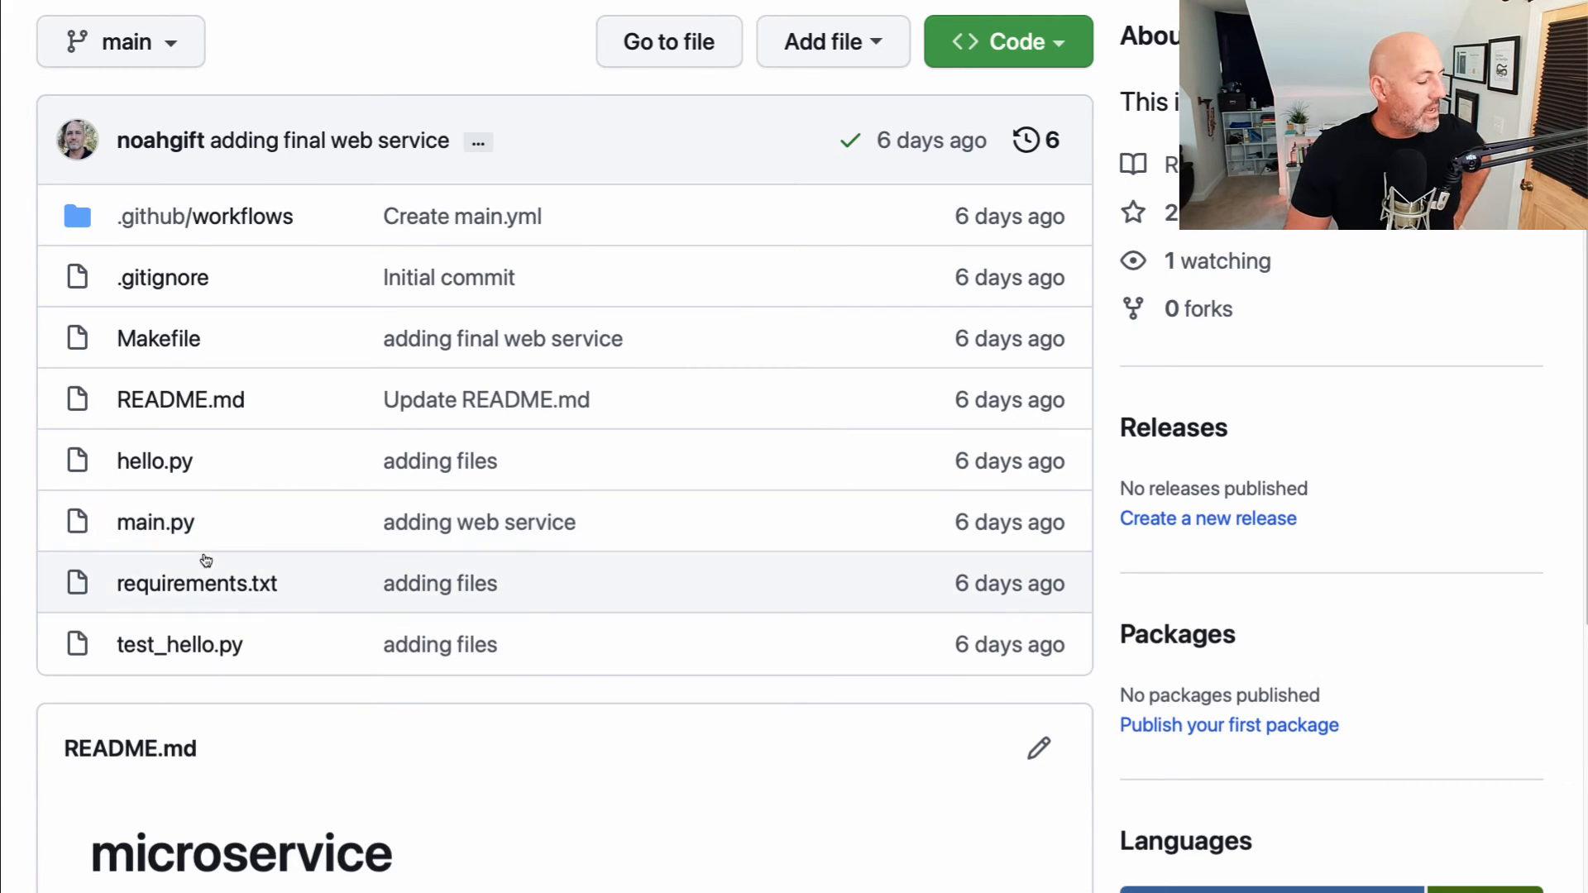
scroll(501, 628, "down", 3)
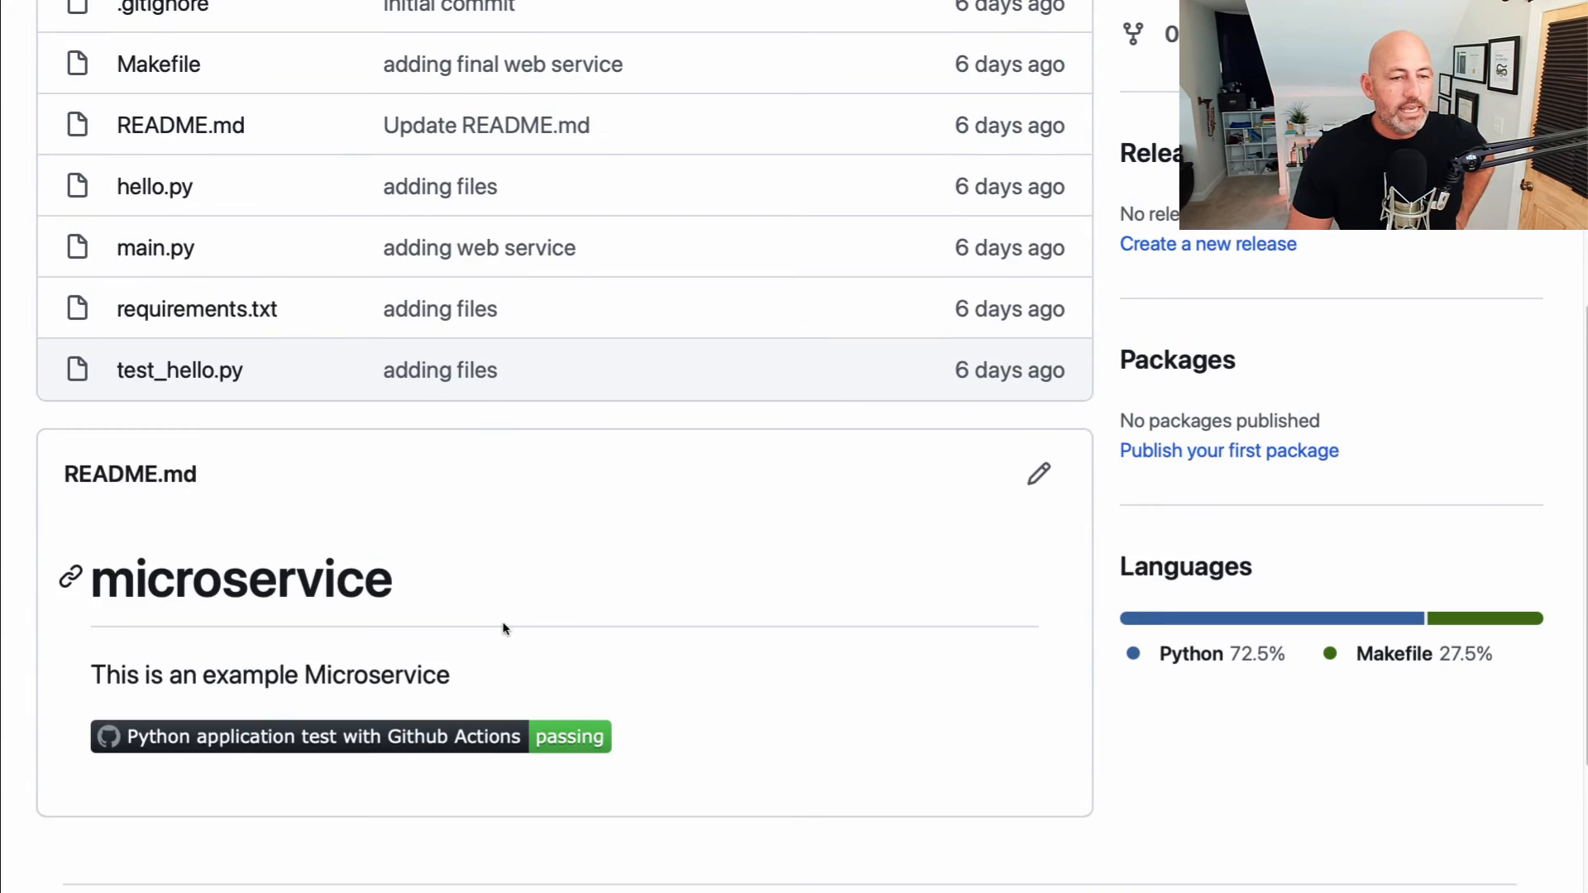
scroll(901, 571, "up", 5)
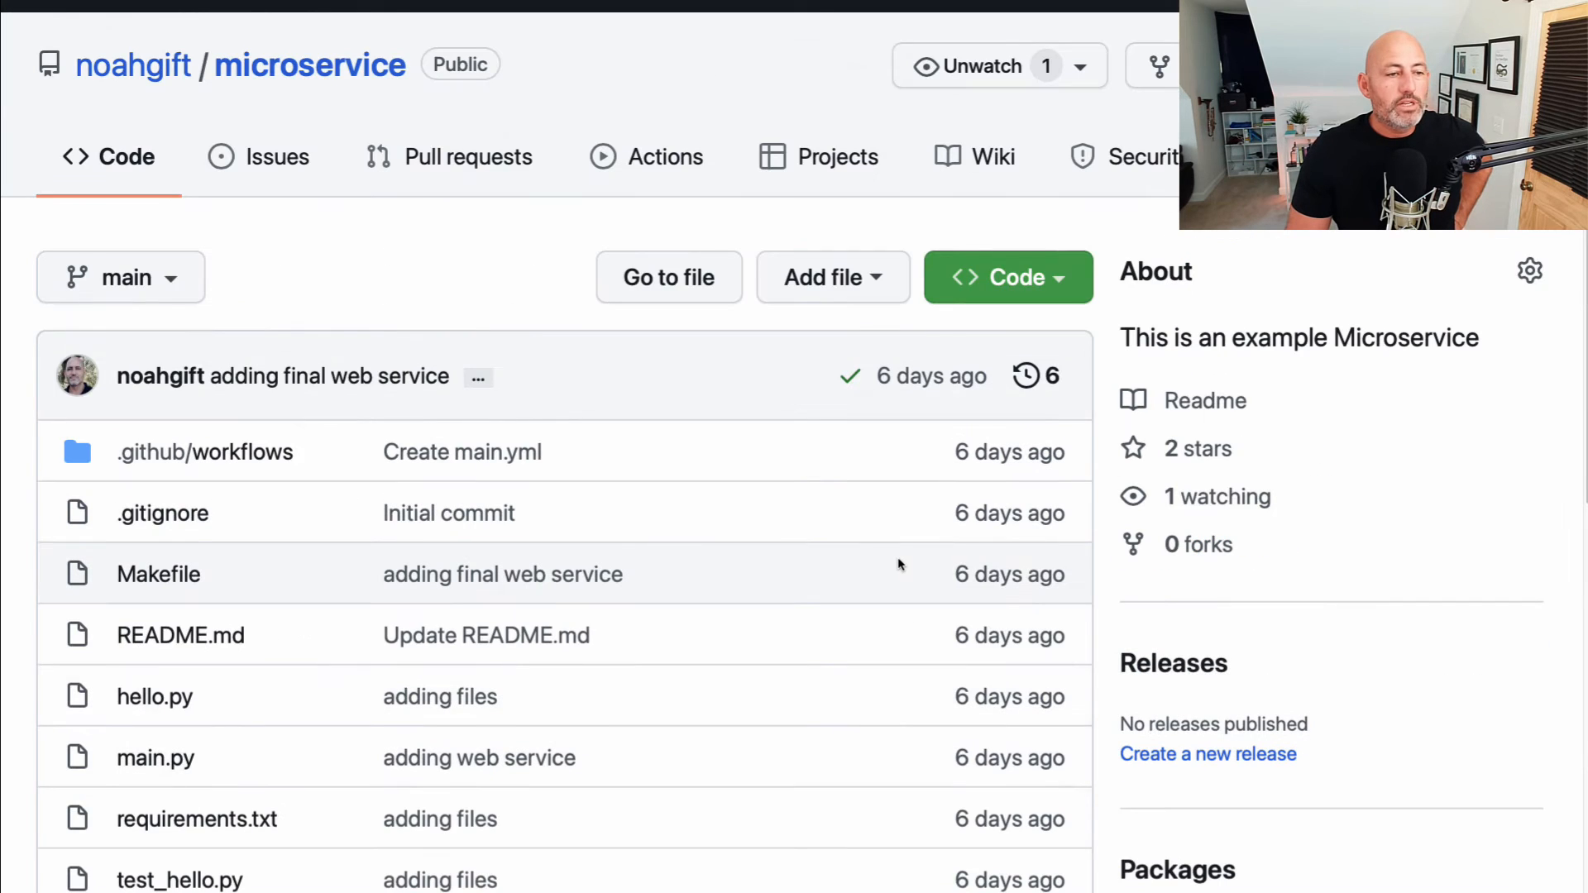
scroll(892, 562, "down", 2)
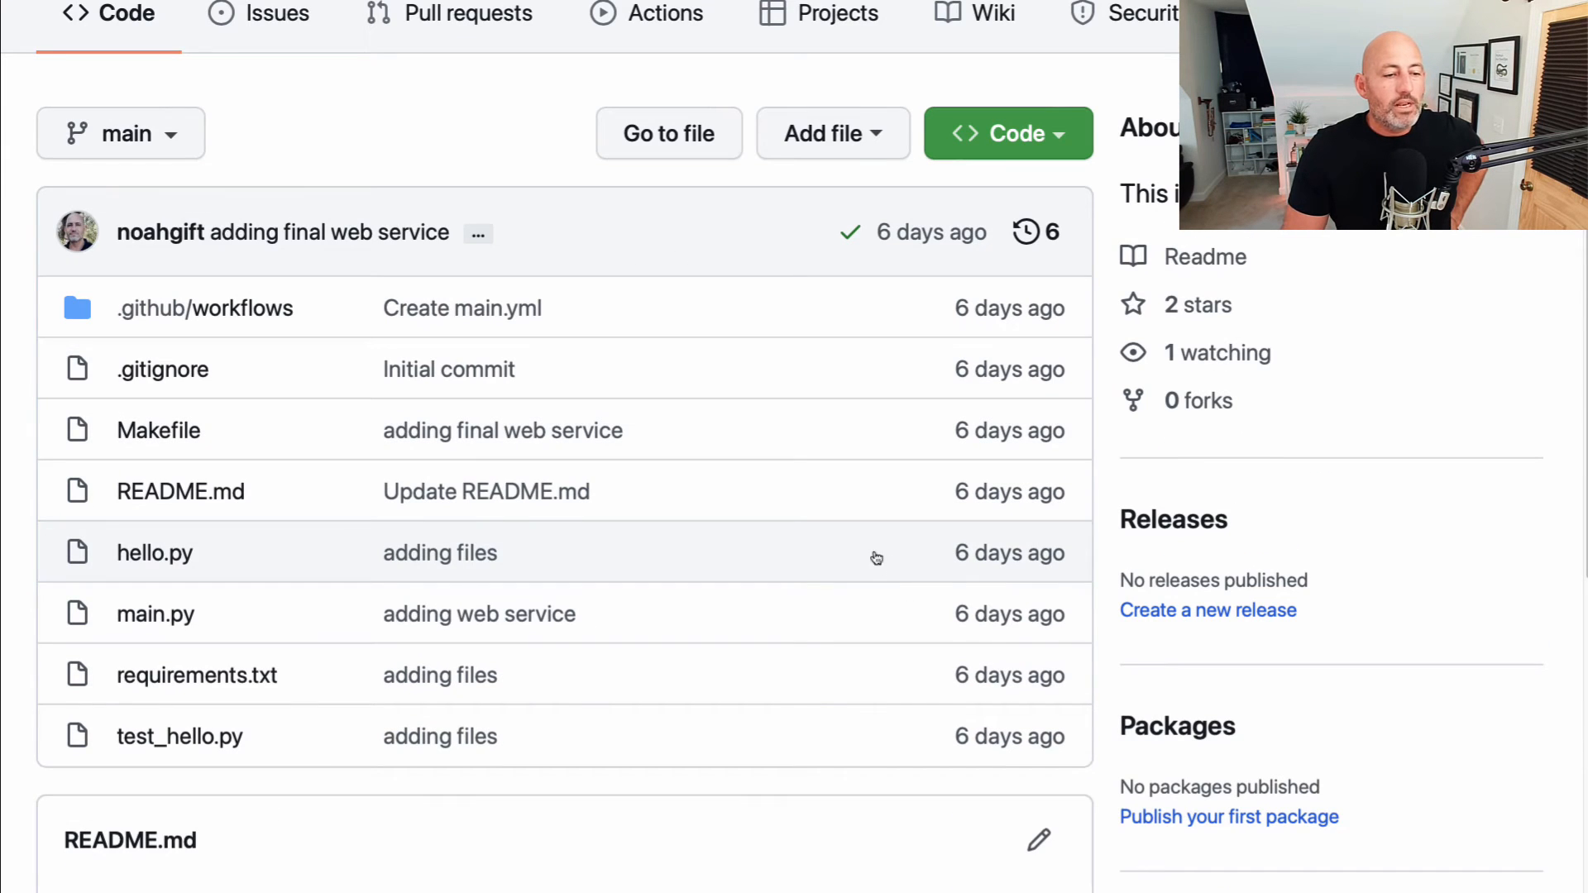
Step: Open main.py in the repository and examine the FastAPI code, highlighting the add route
left_click(141, 620)
scroll(769, 595, "down", 3)
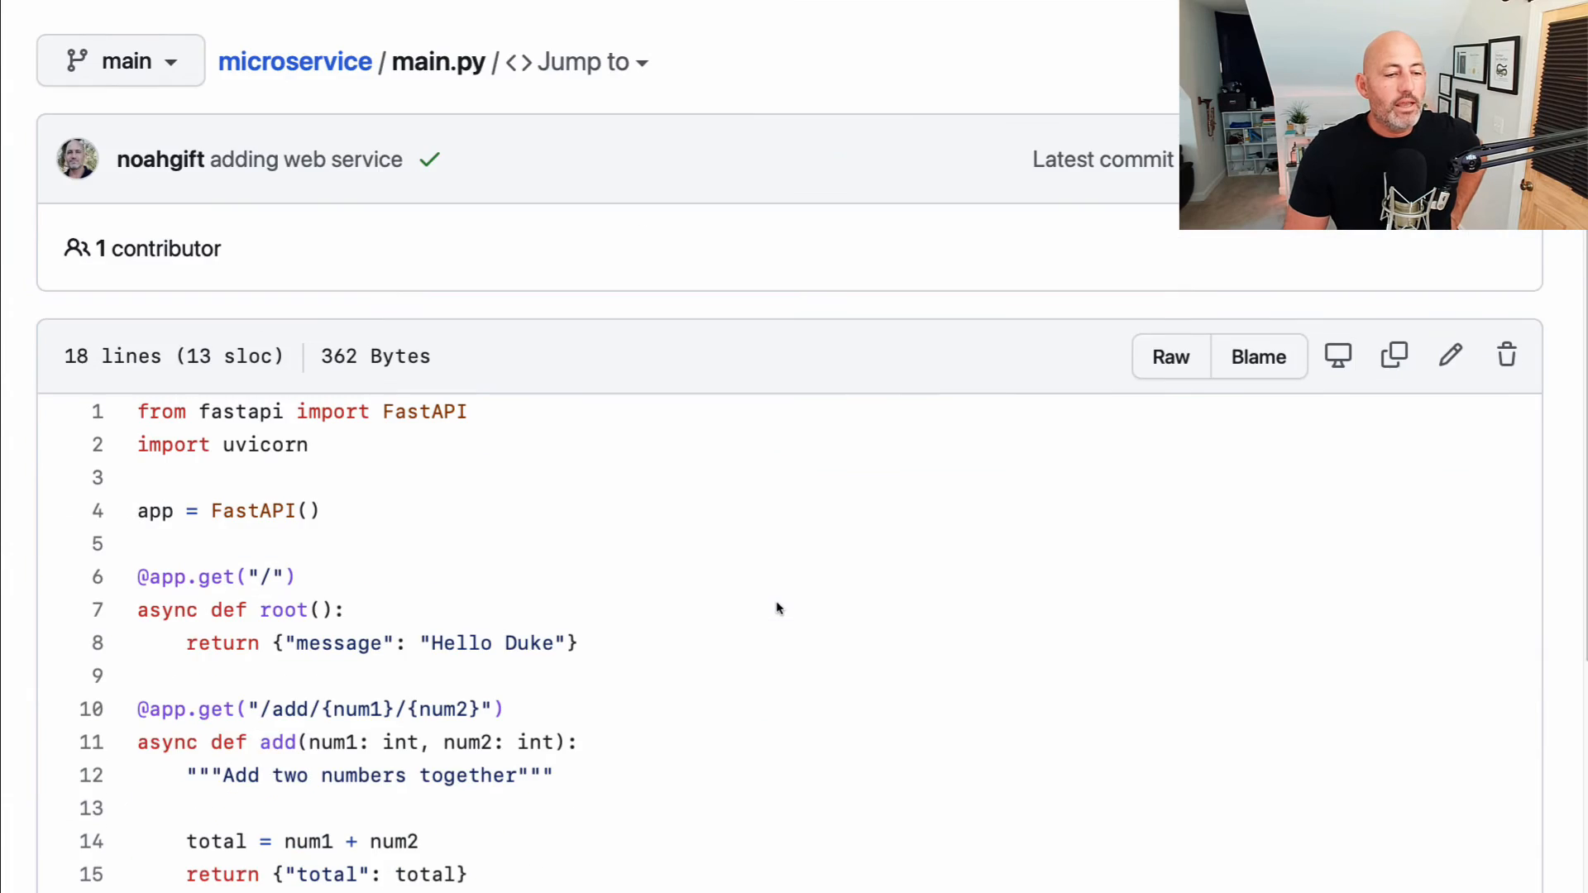
scroll(773, 599, "down", 3)
left_click_drag(469, 569, 130, 403)
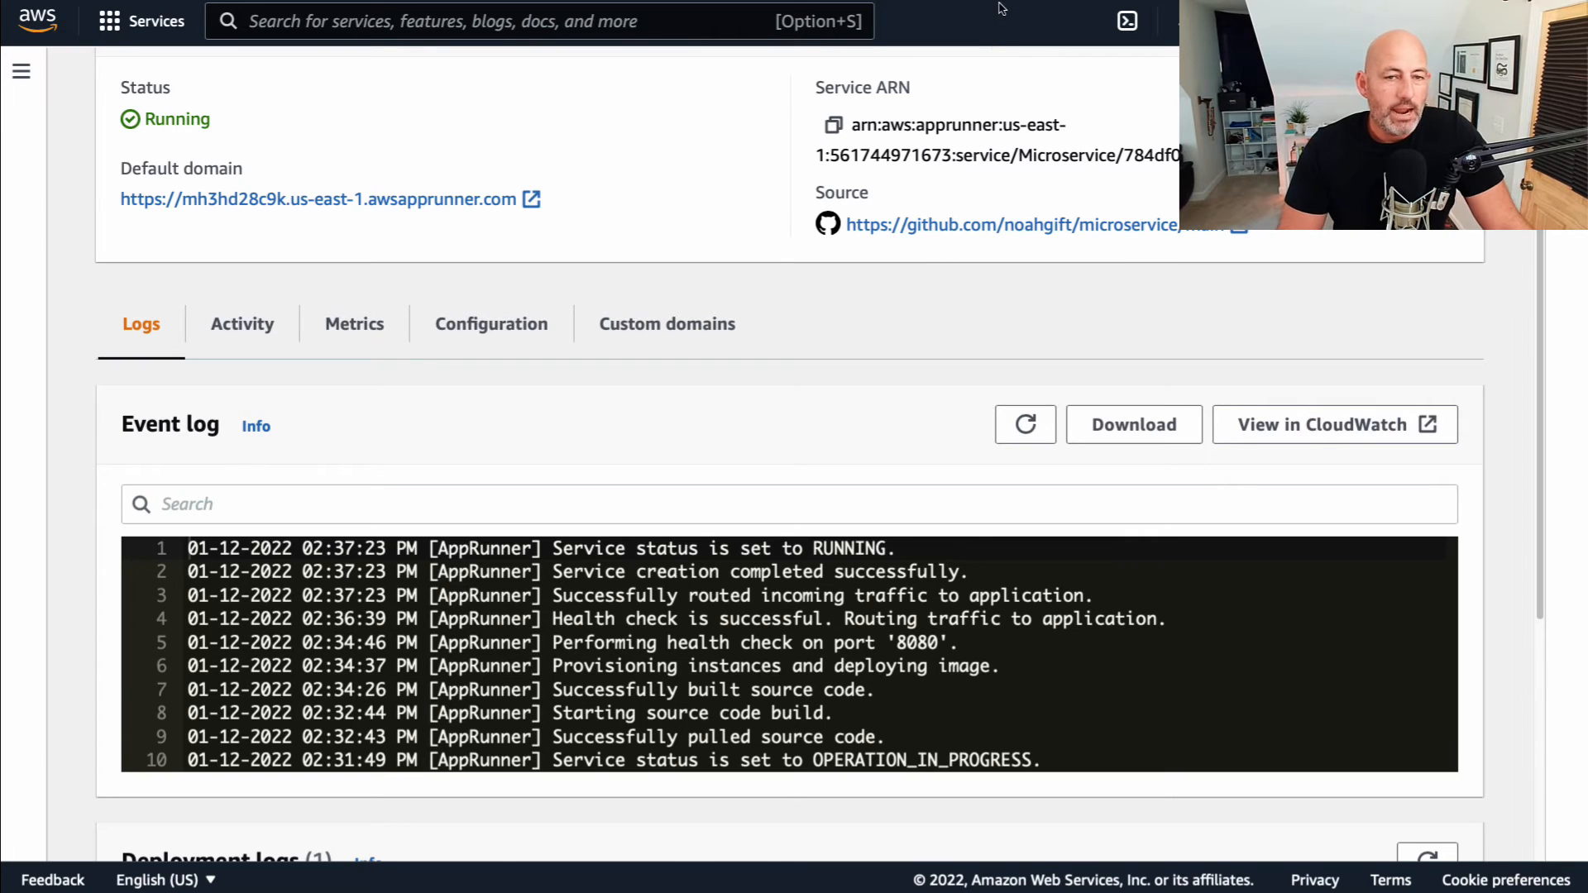
Step: Start creating a new App Runner service that uses a source code repository connected to GitHub
scroll(869, 285, "up", 3)
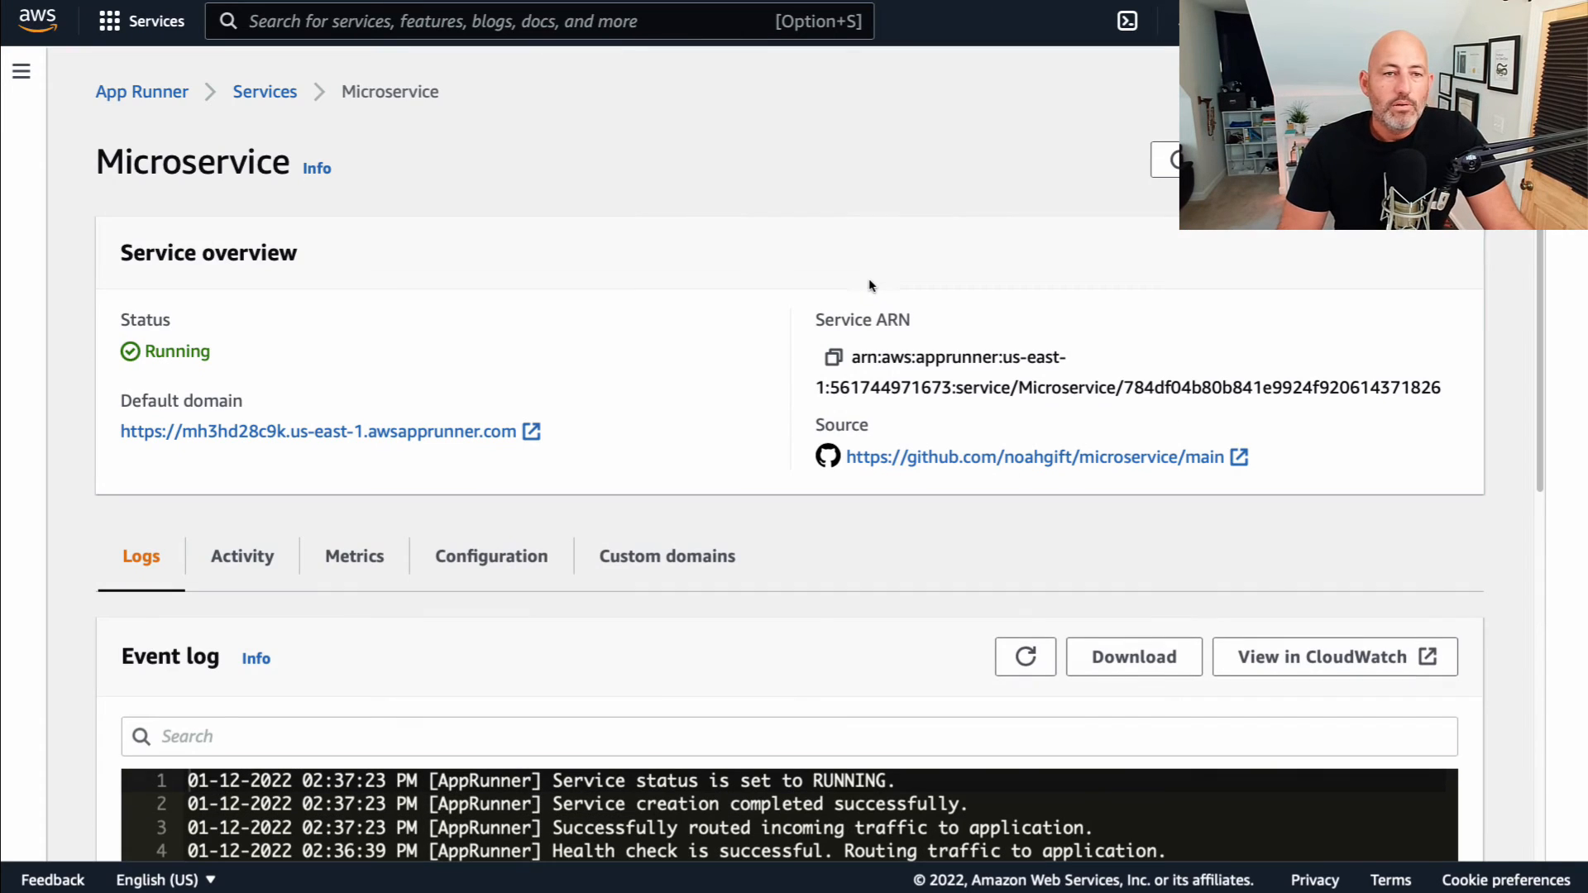
left_click(163, 88)
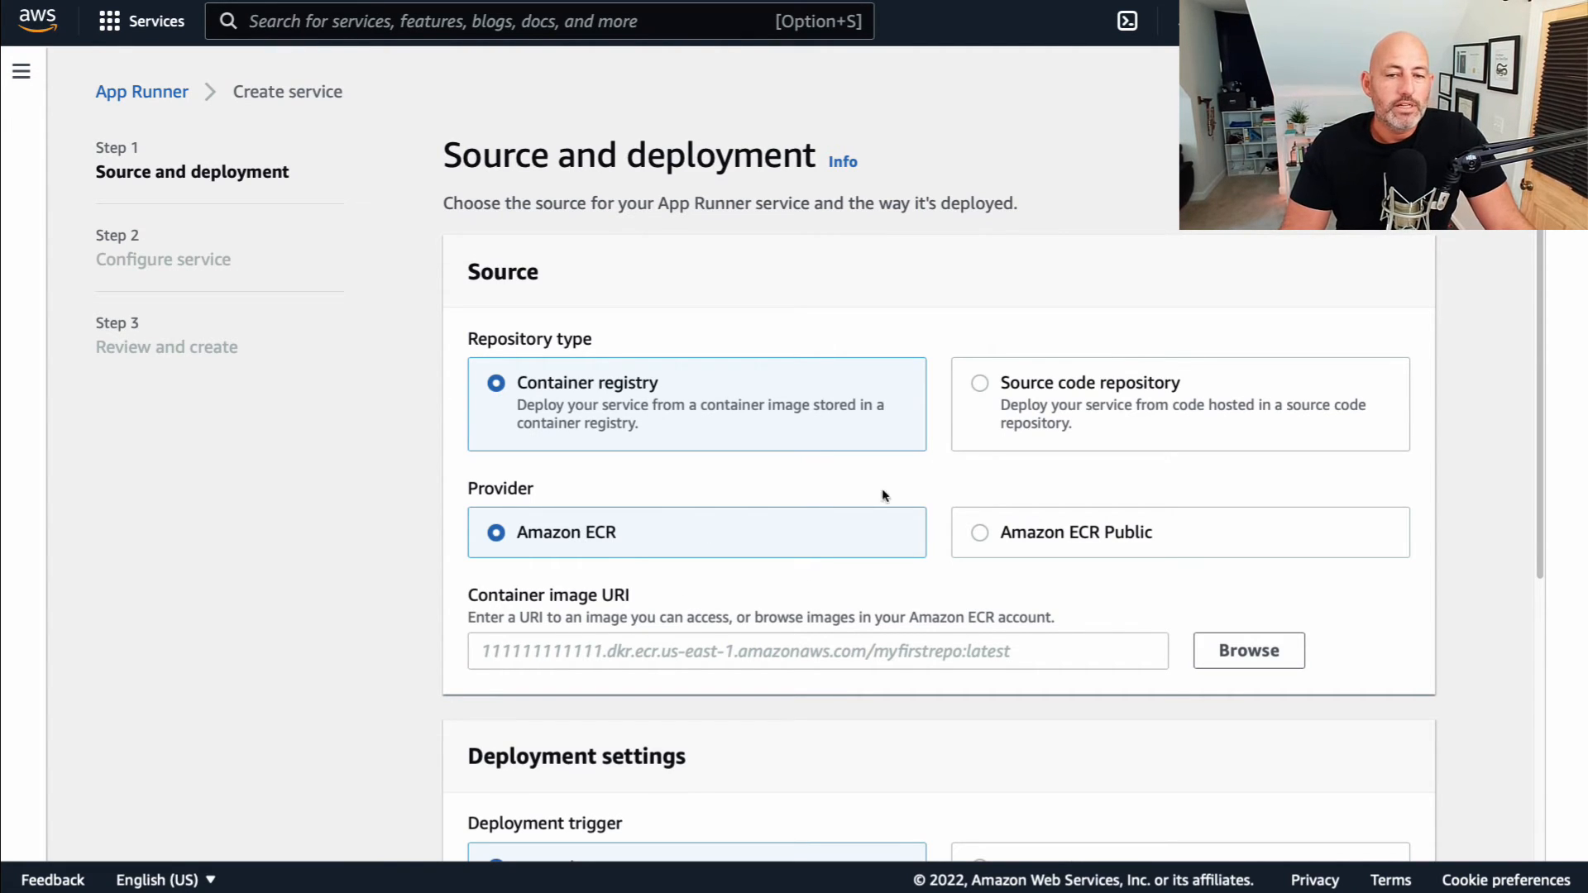
left_click(983, 386)
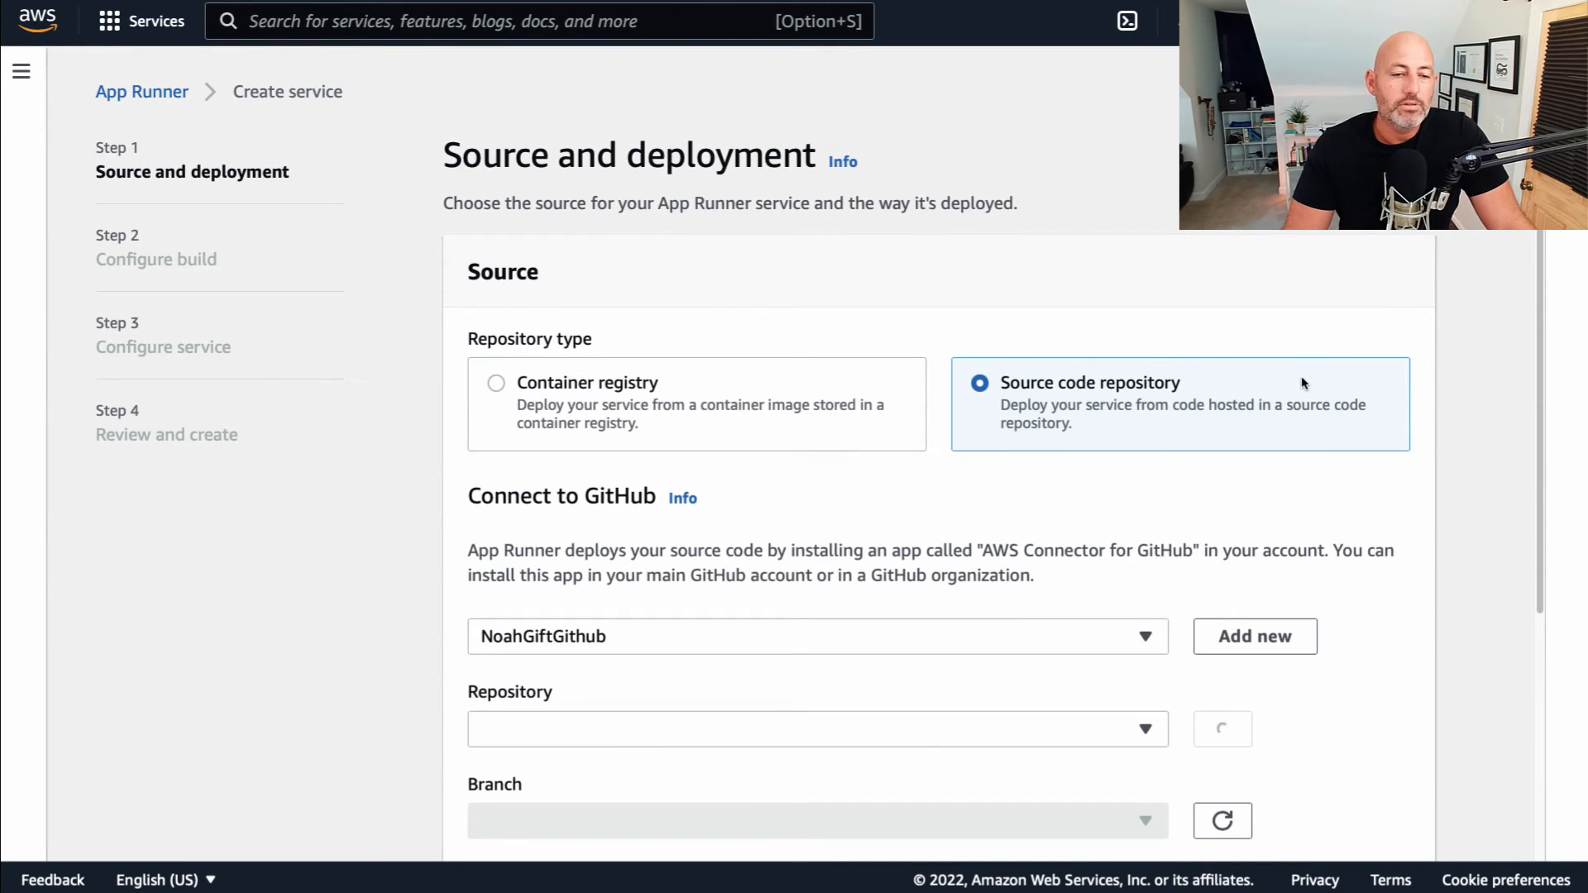
scroll(1262, 504, "down", 4)
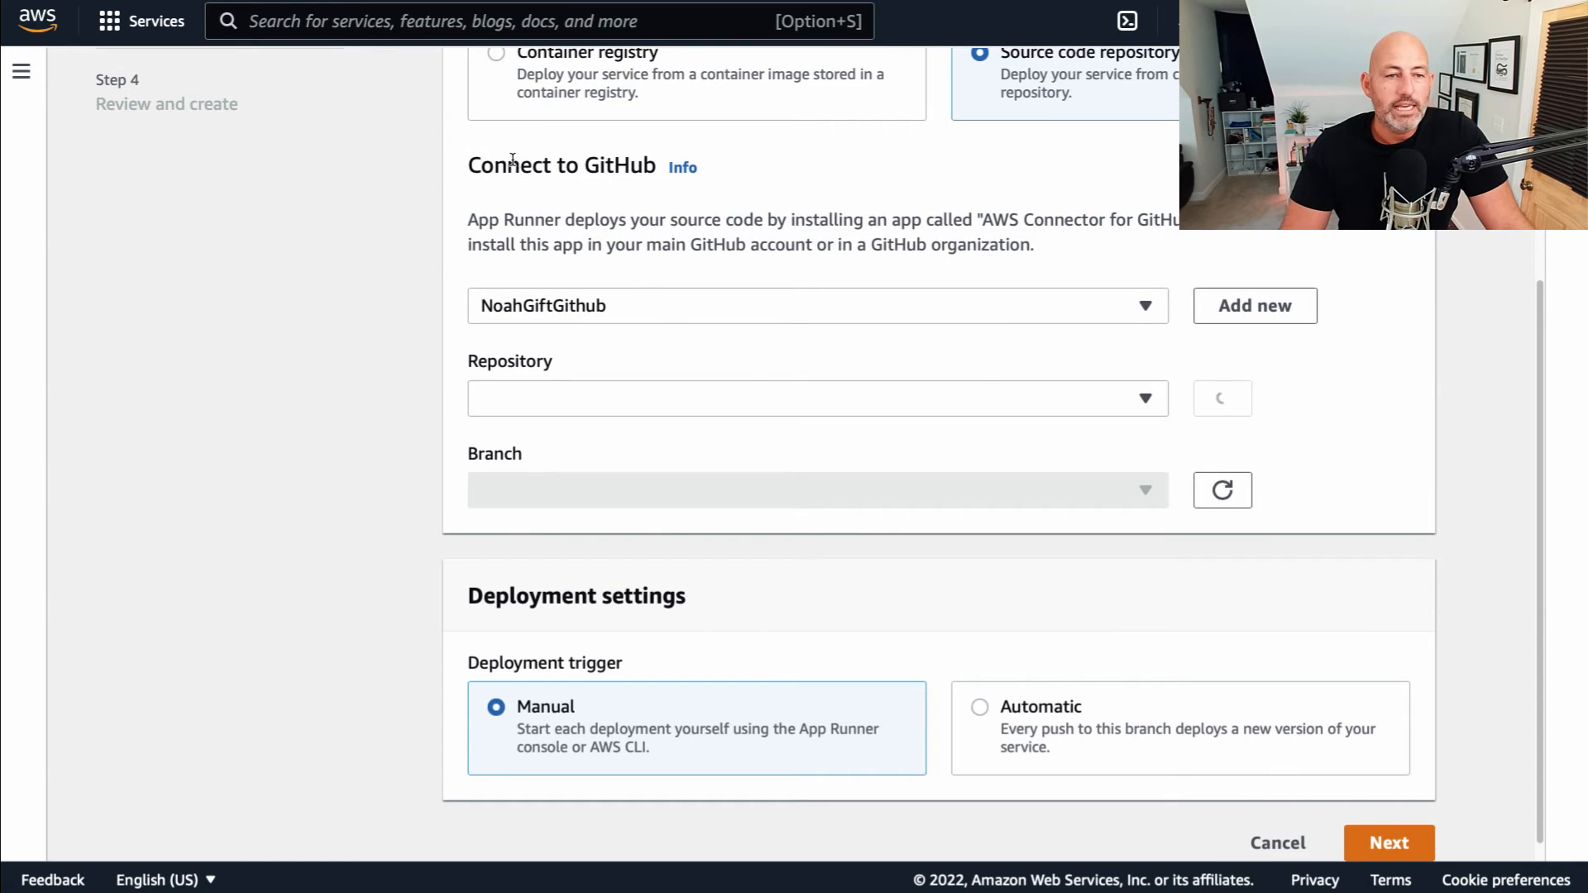
left_click_drag(481, 166, 780, 157)
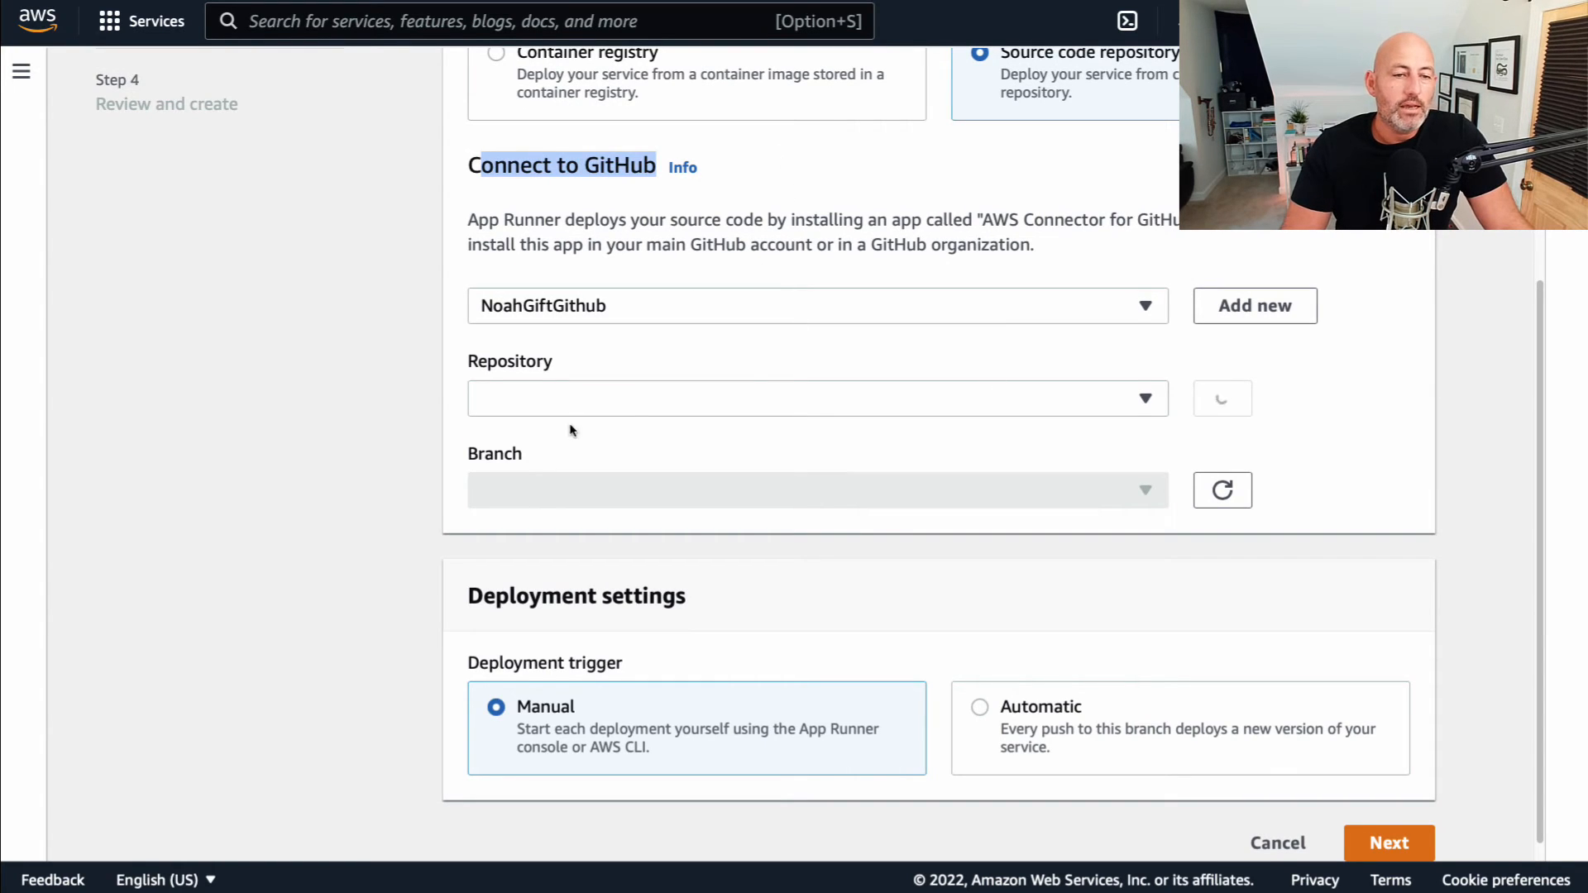
Step: Select the microservice repository as the new service's GitHub source
left_click(1075, 399)
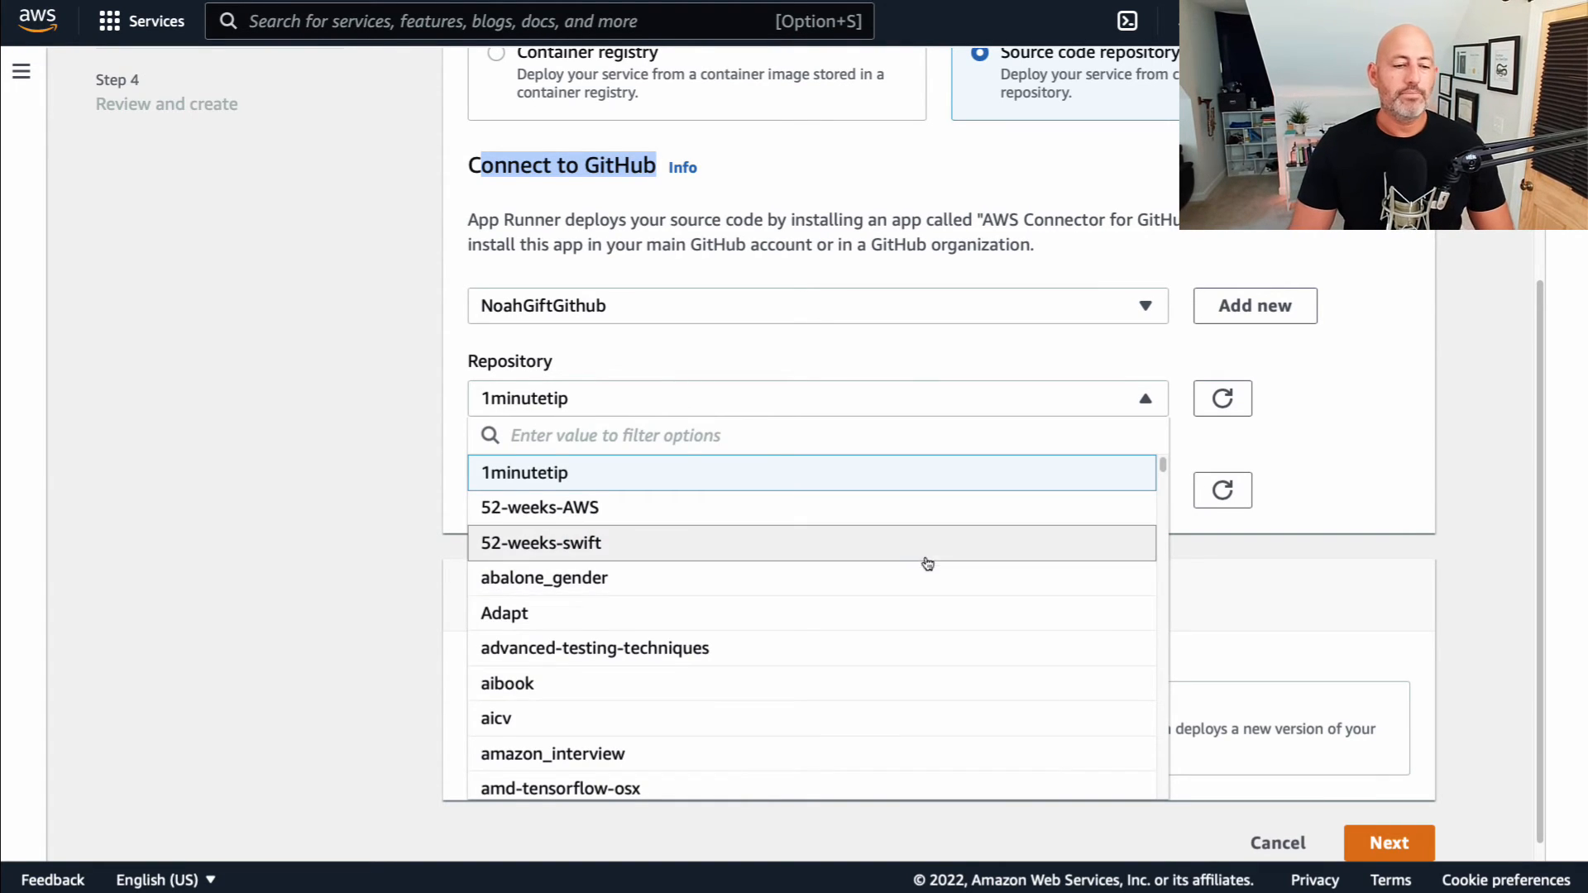
scroll(939, 563, "down", 15)
scroll(940, 583, "down", 20)
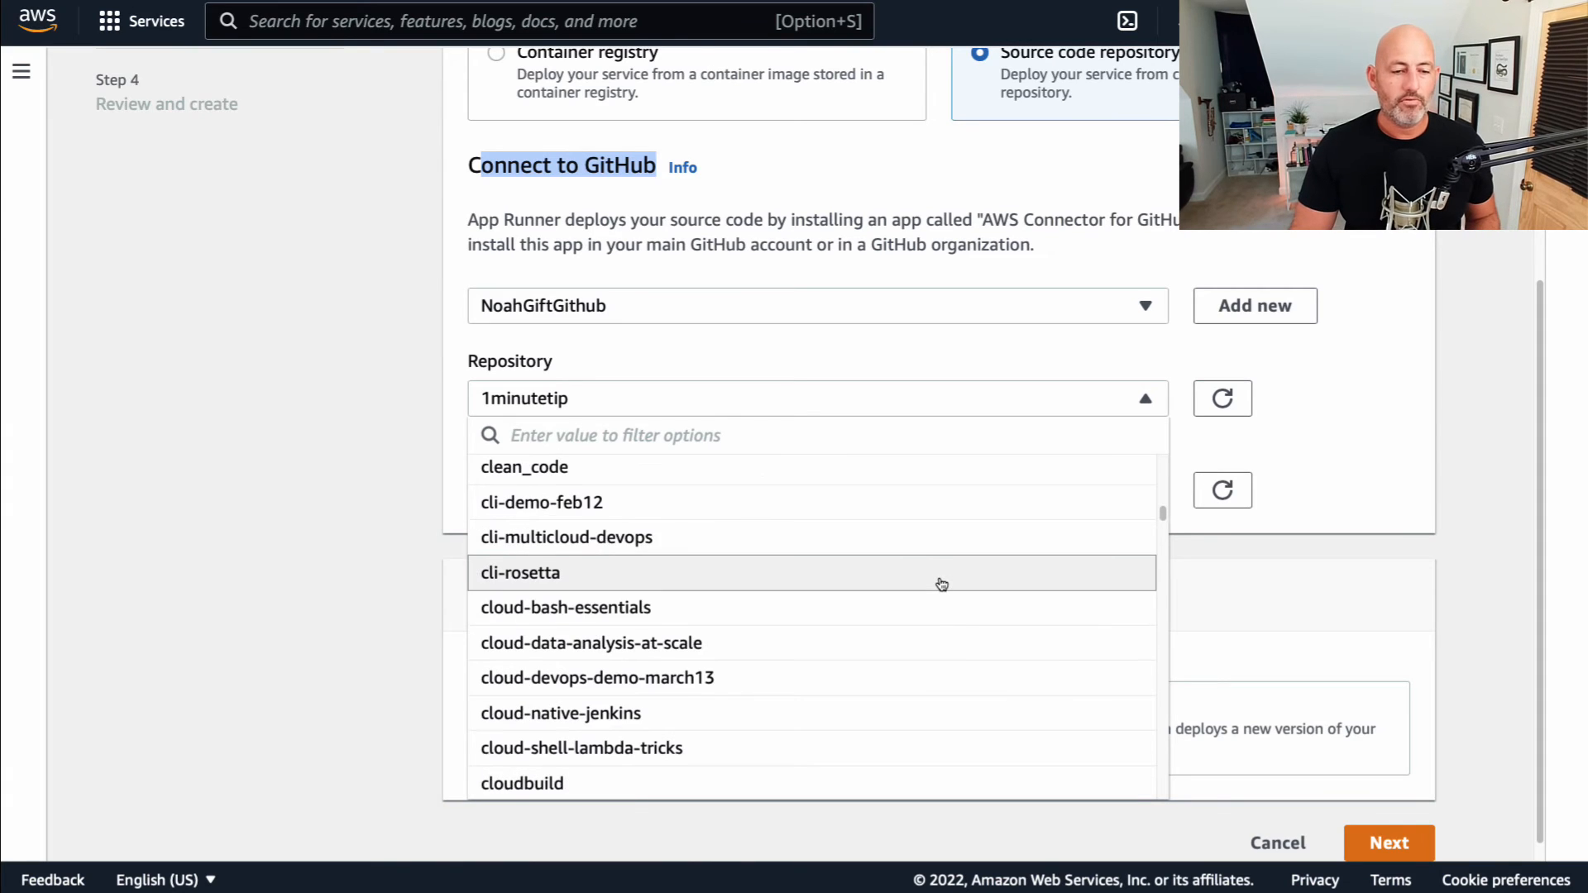
scroll(941, 577, "down", 20)
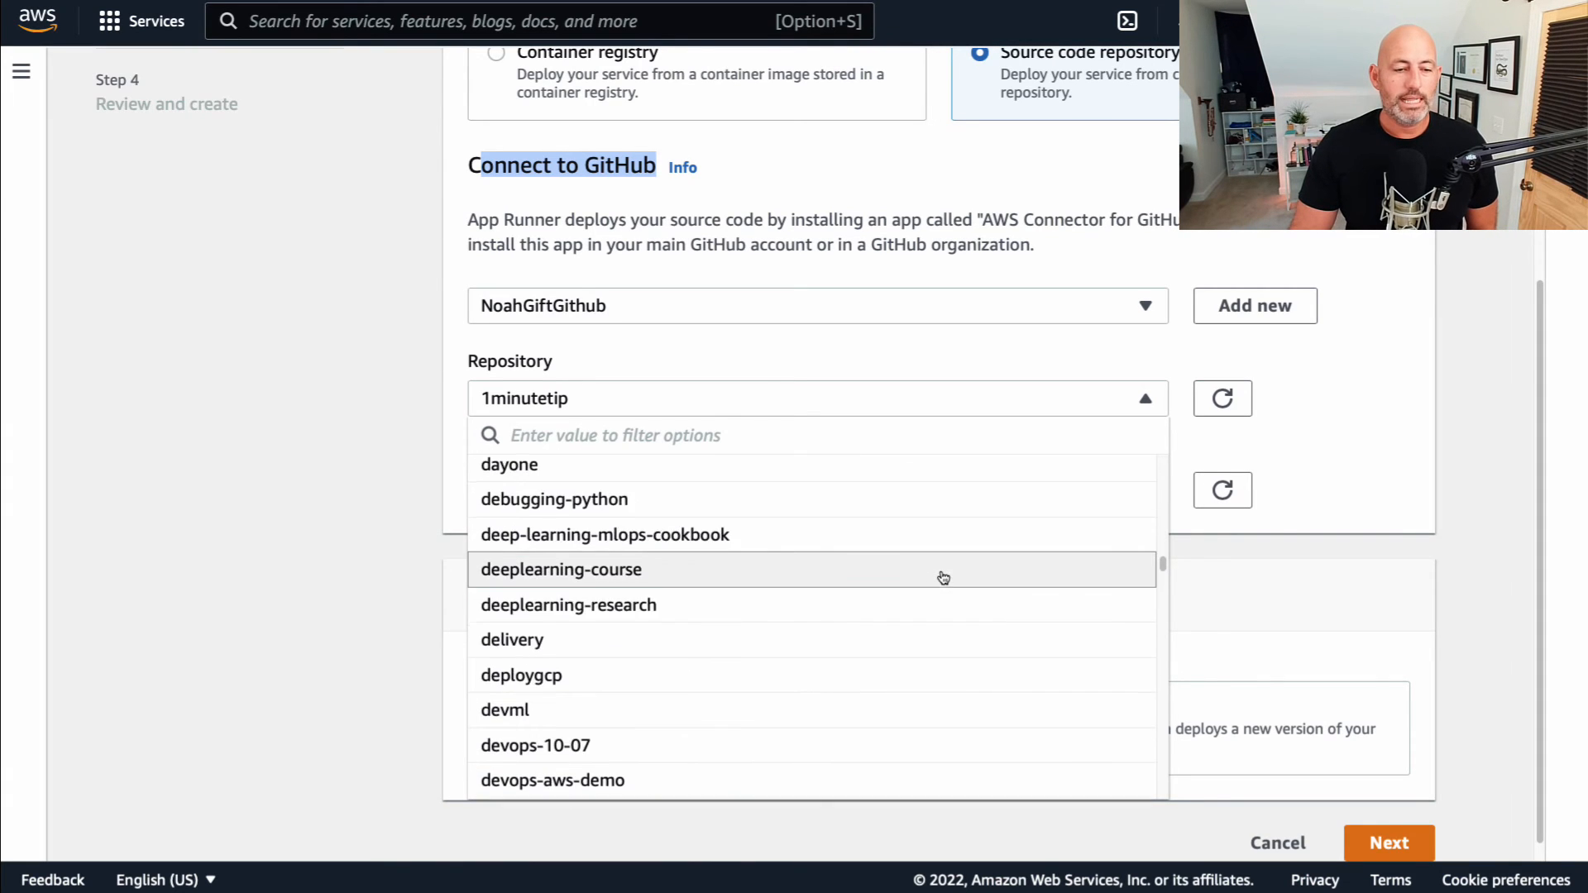
scroll(948, 577, "down", 20)
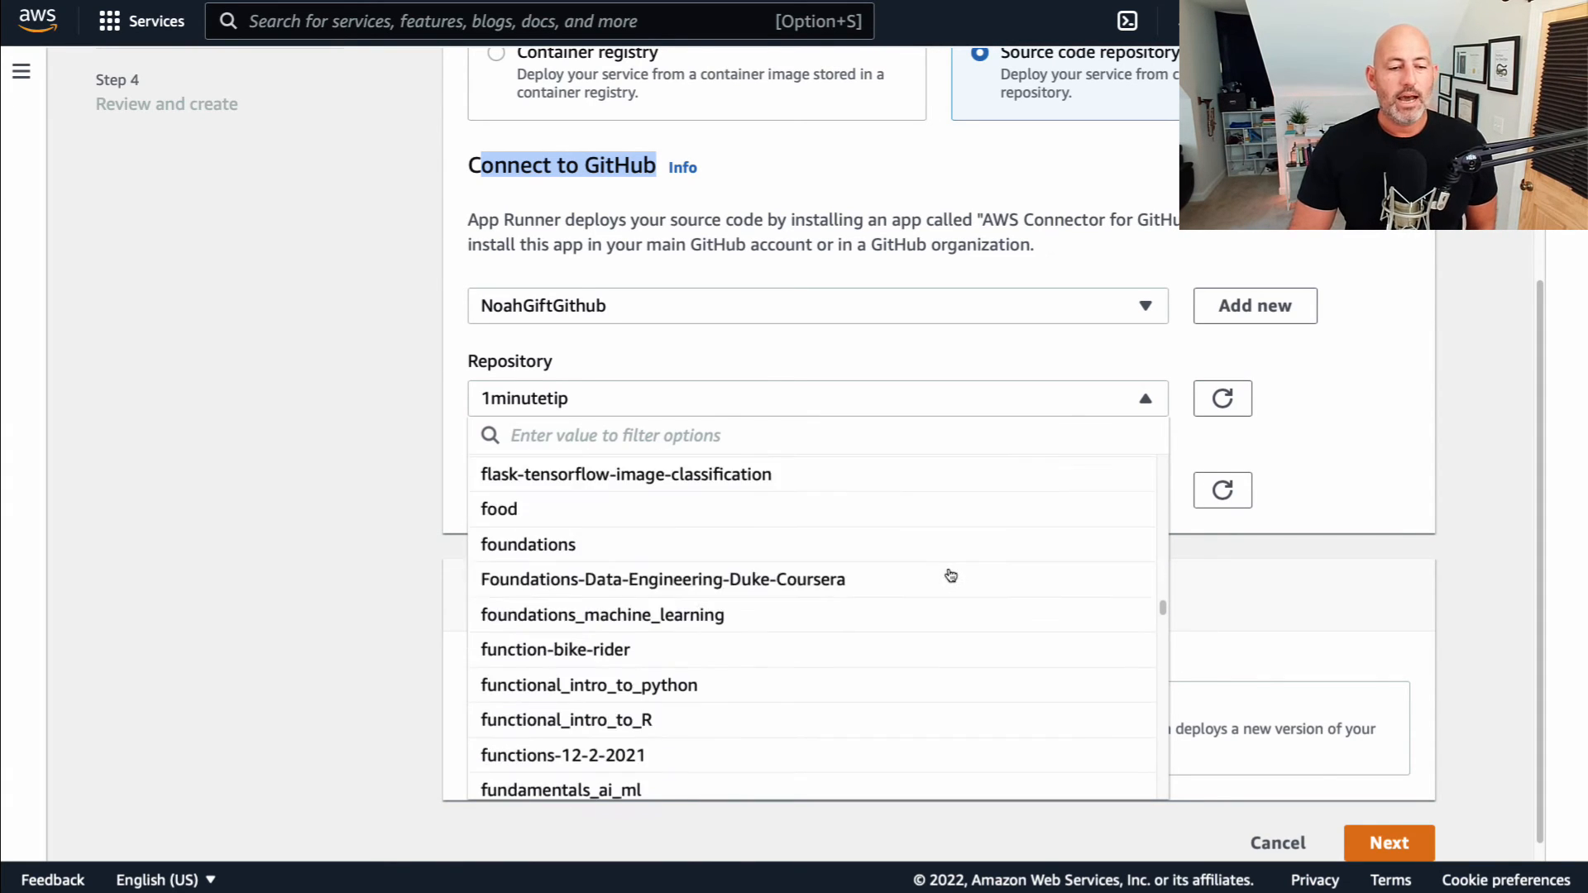
scroll(947, 583, "down", 20)
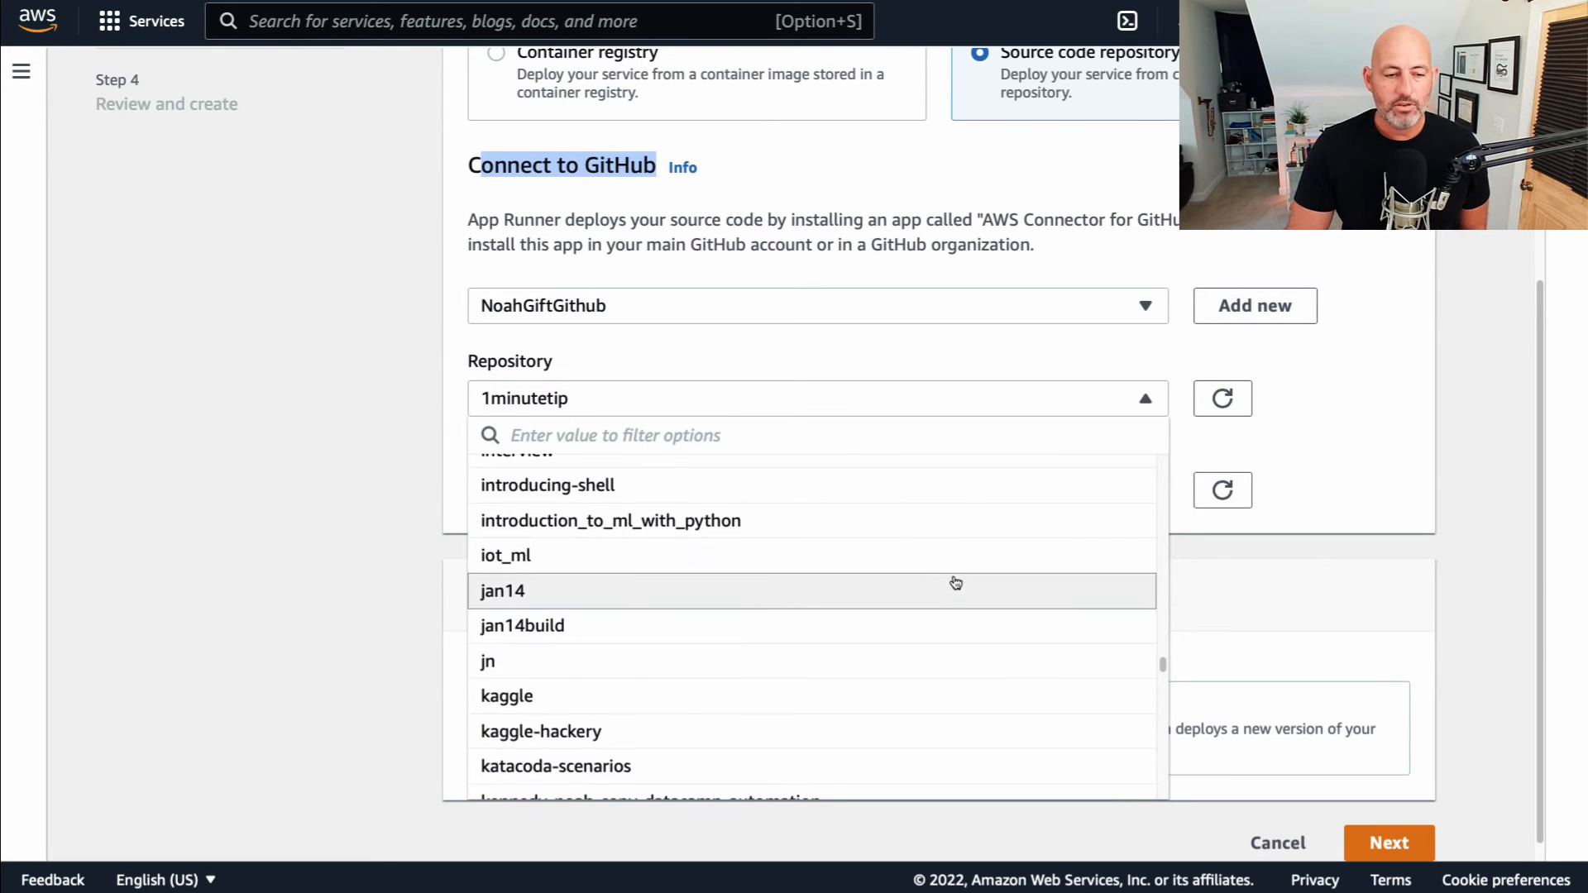
scroll(956, 583, "down", 5)
scroll(951, 587, "down", 3)
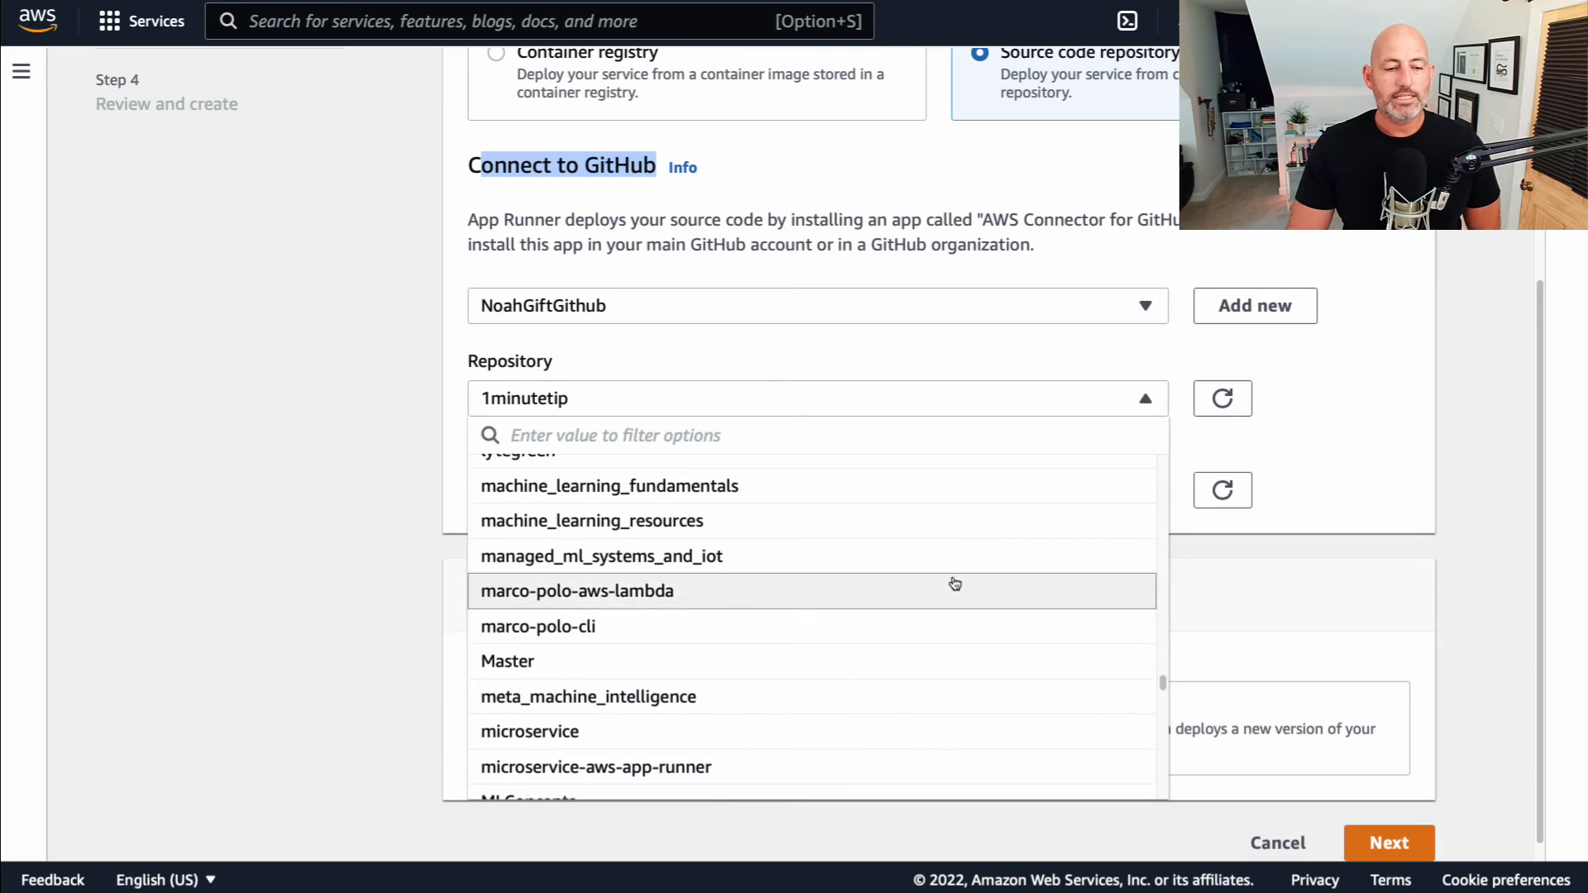
left_click(579, 734)
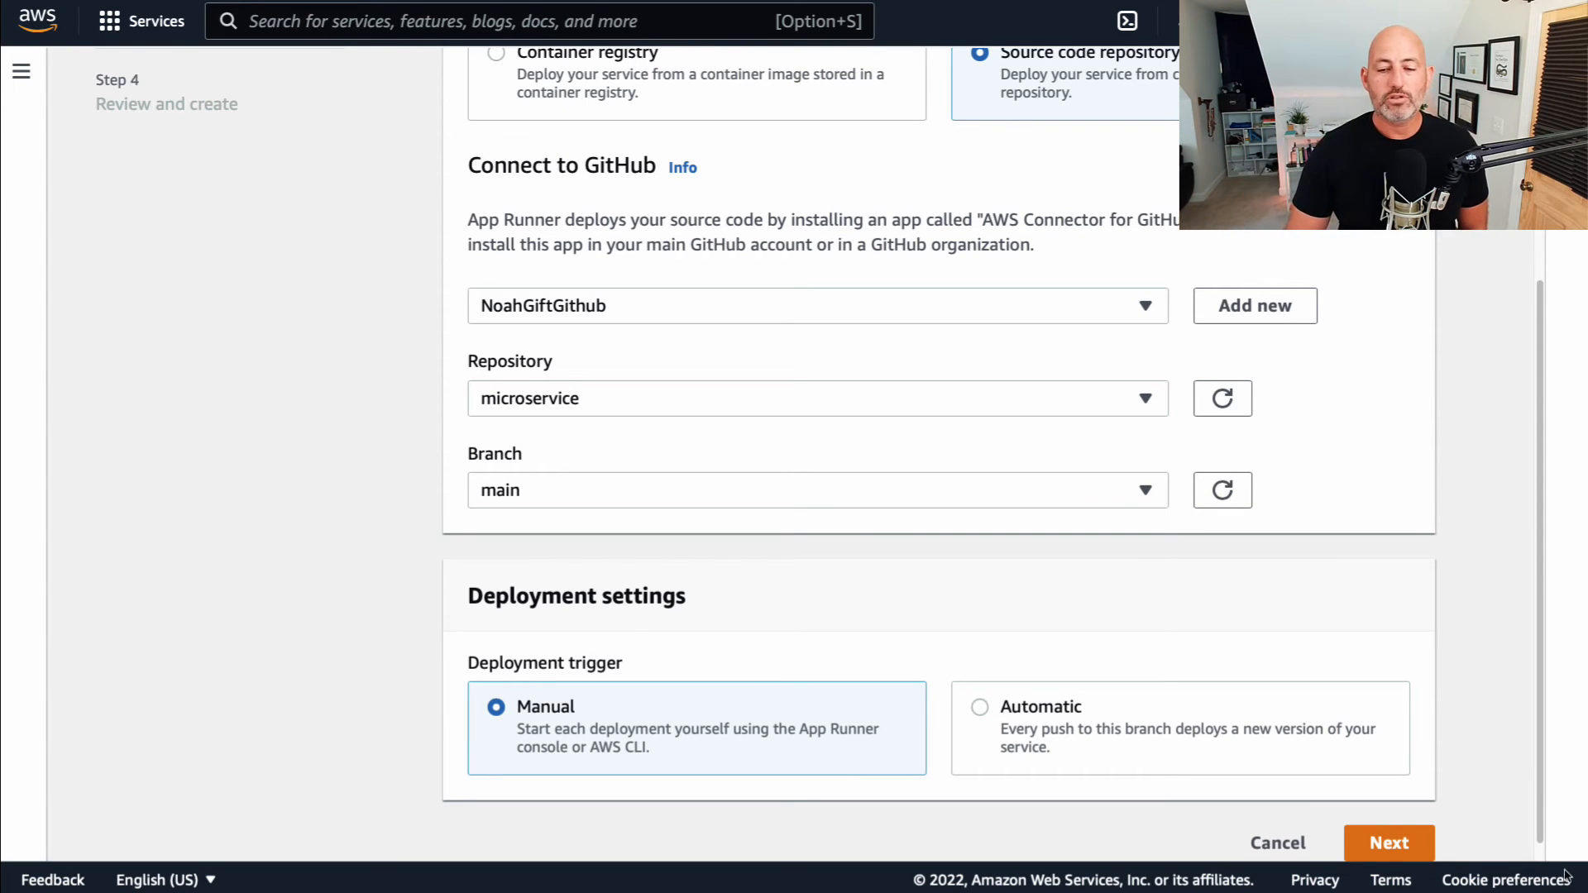
Step: Continue to the build configuration, set the runtime to Python 3 and visit the empty build and start command fields
left_click(1402, 839)
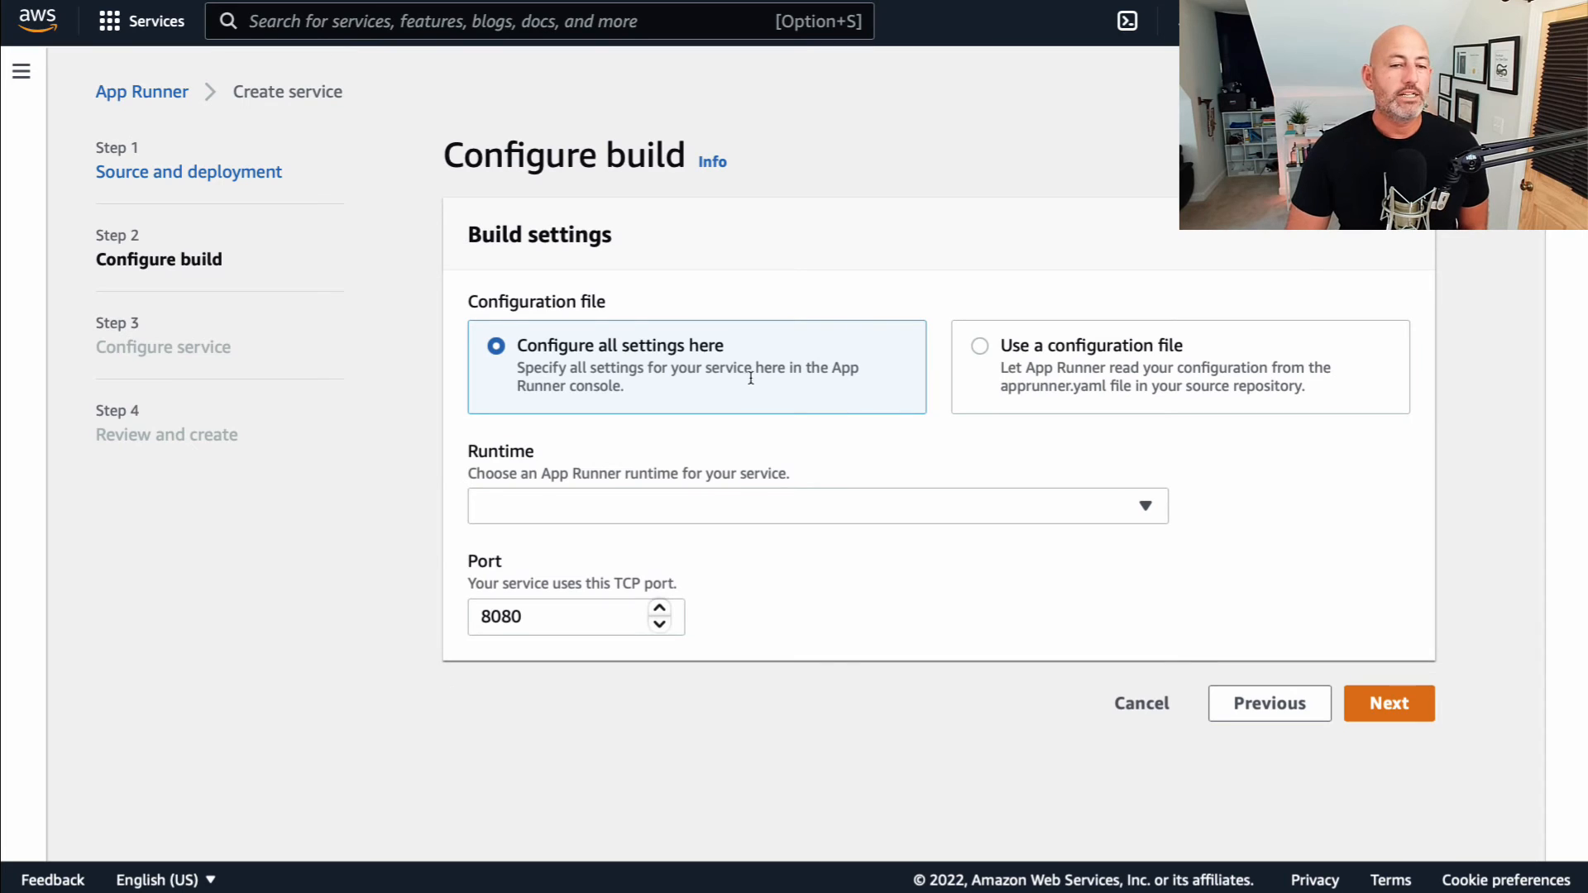
left_click(536, 515)
left_click(511, 553)
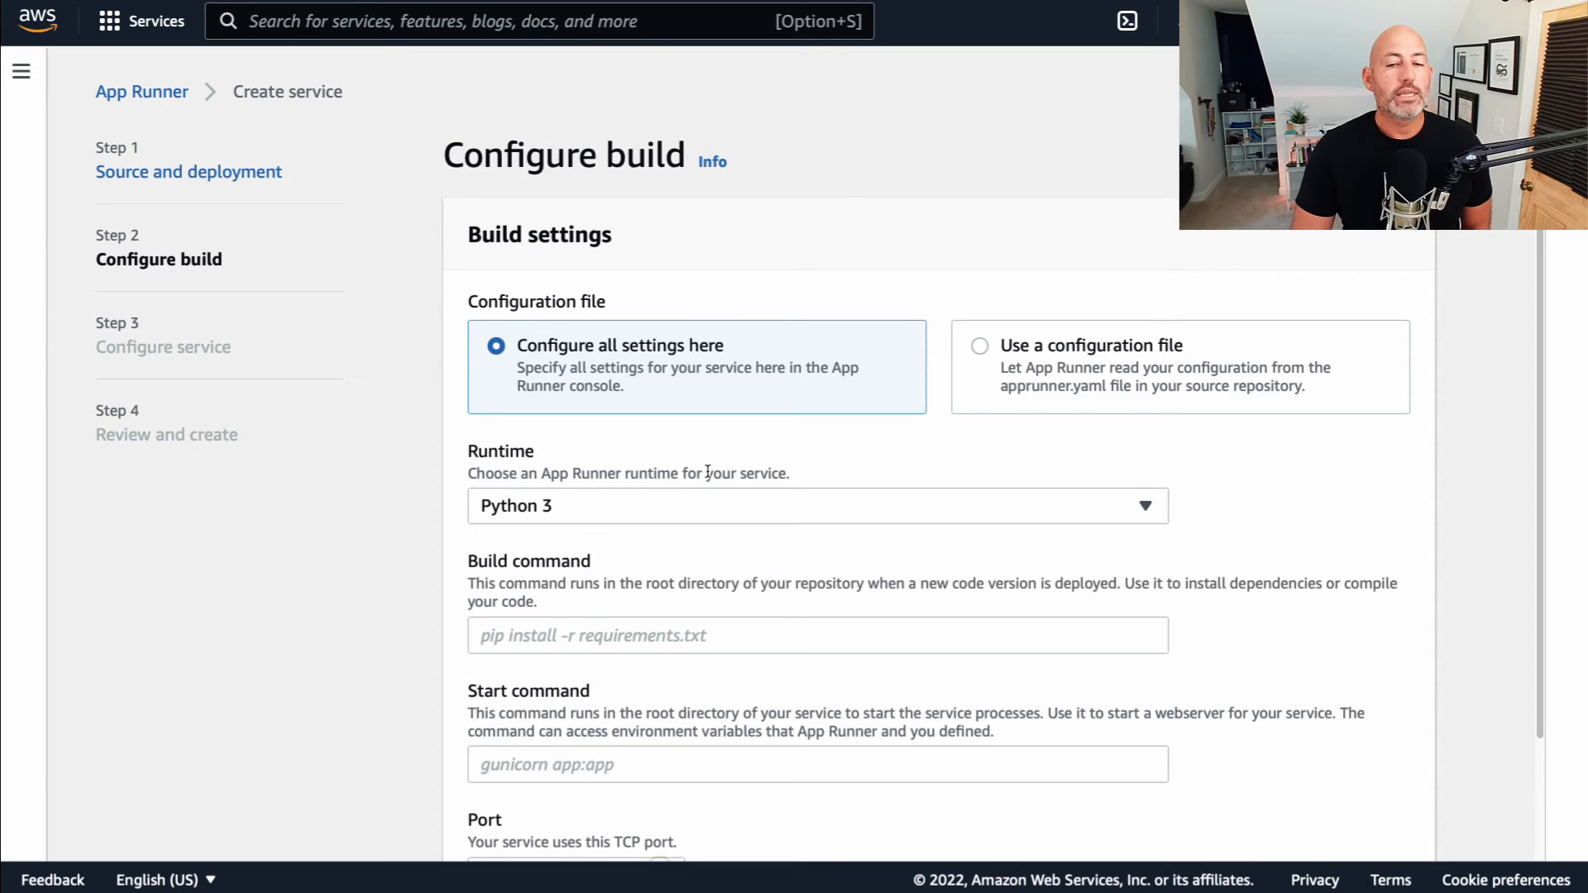
scroll(1094, 500, "down", 3)
left_click(513, 501)
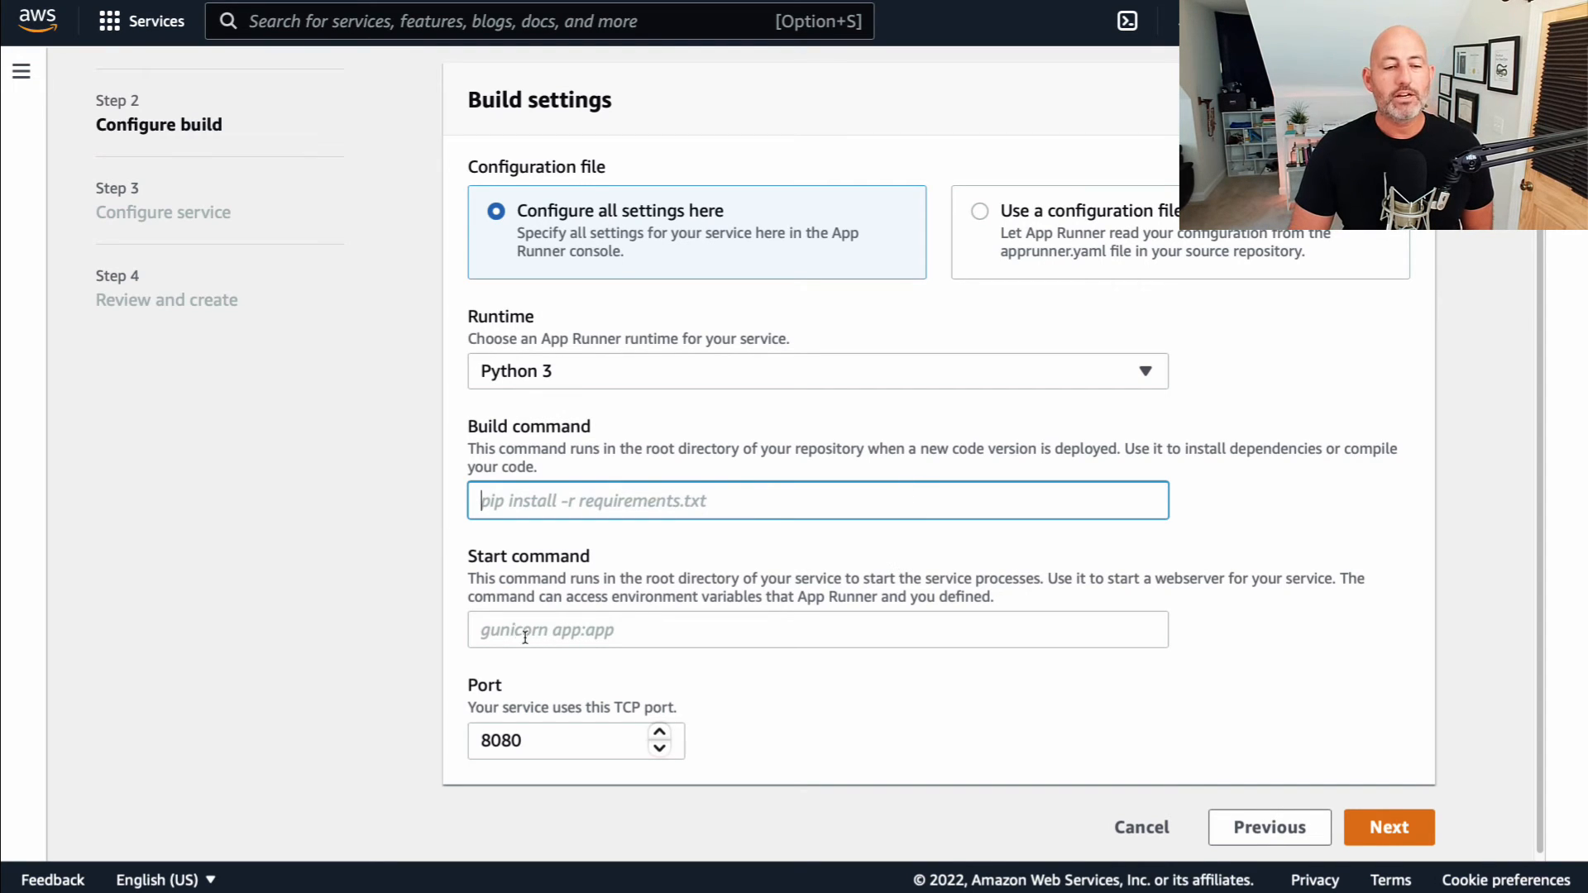
left_click(484, 637)
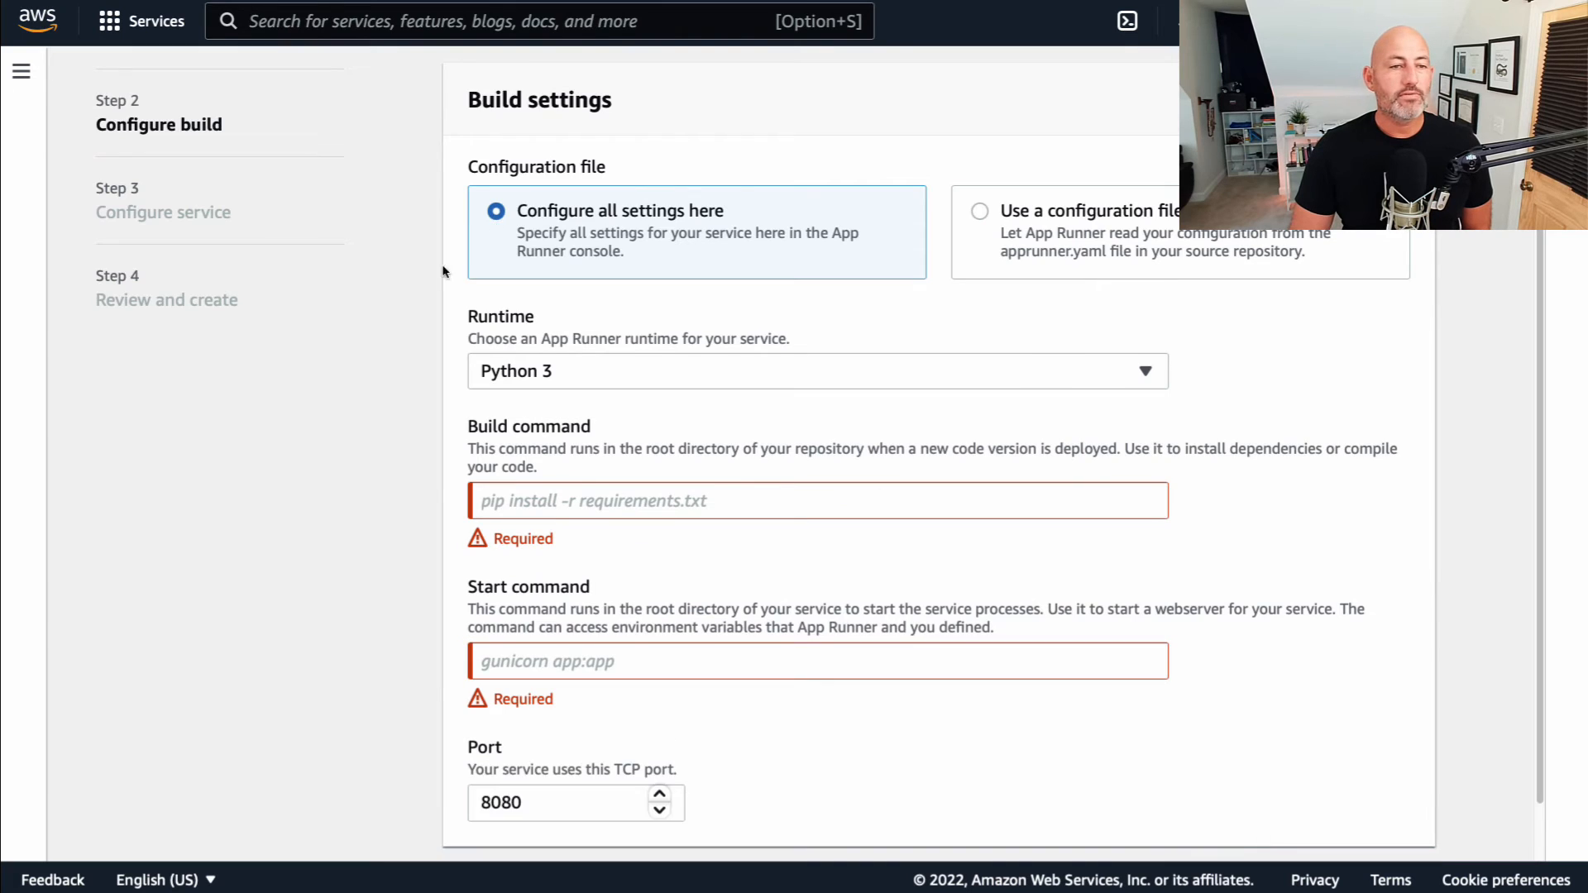
Step: Leave the service creation and examine the build settings in the existing Microservice service's configuration
scroll(488, 273, "up", 3)
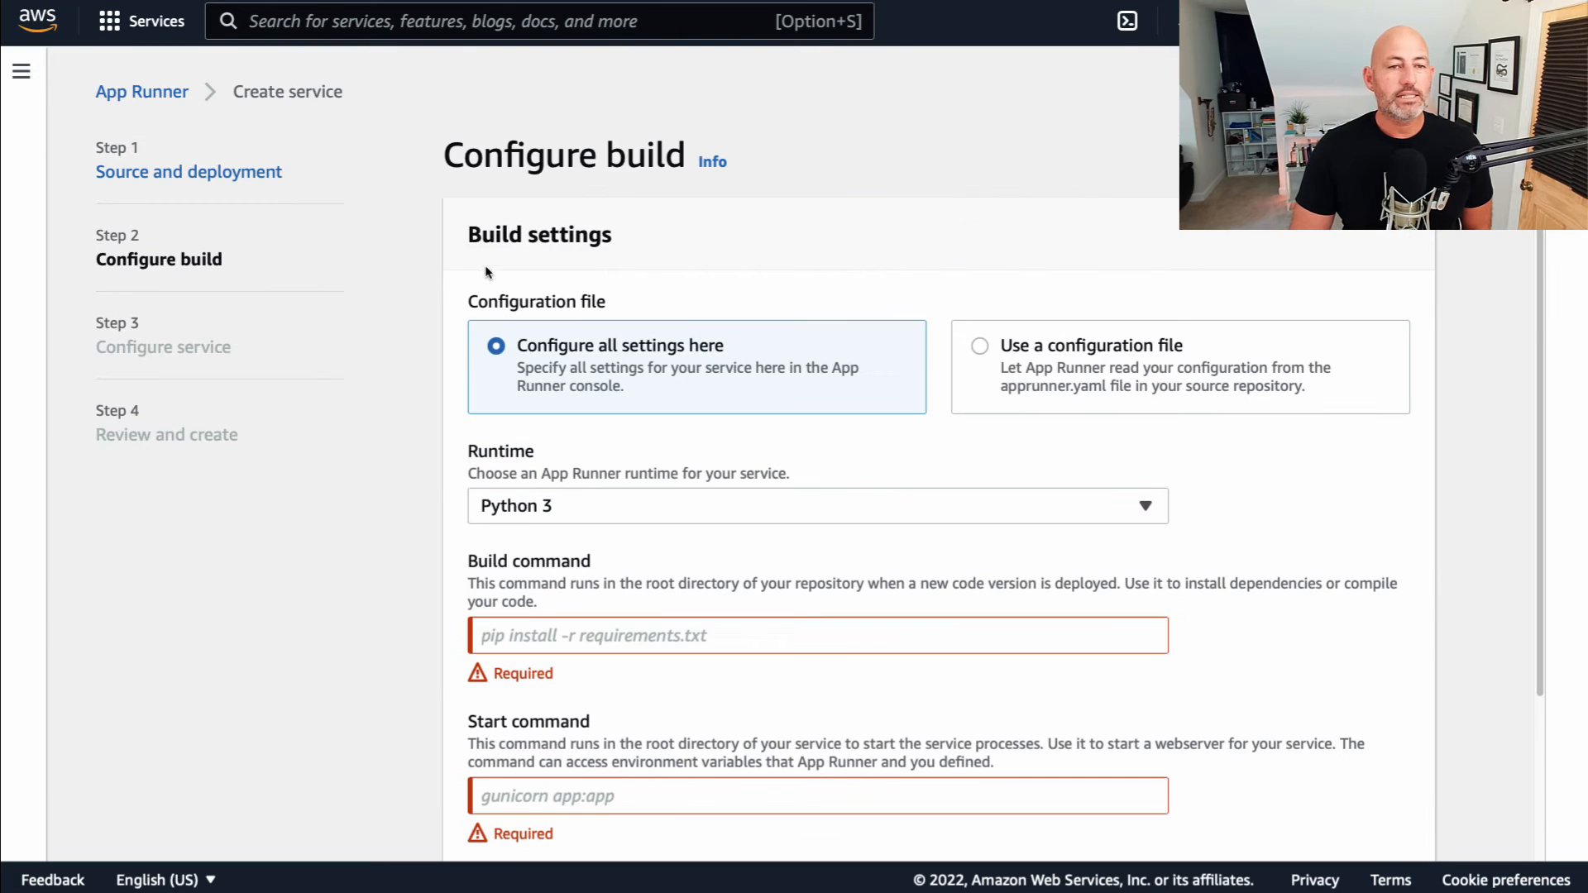
left_click(151, 93)
left_click(150, 347)
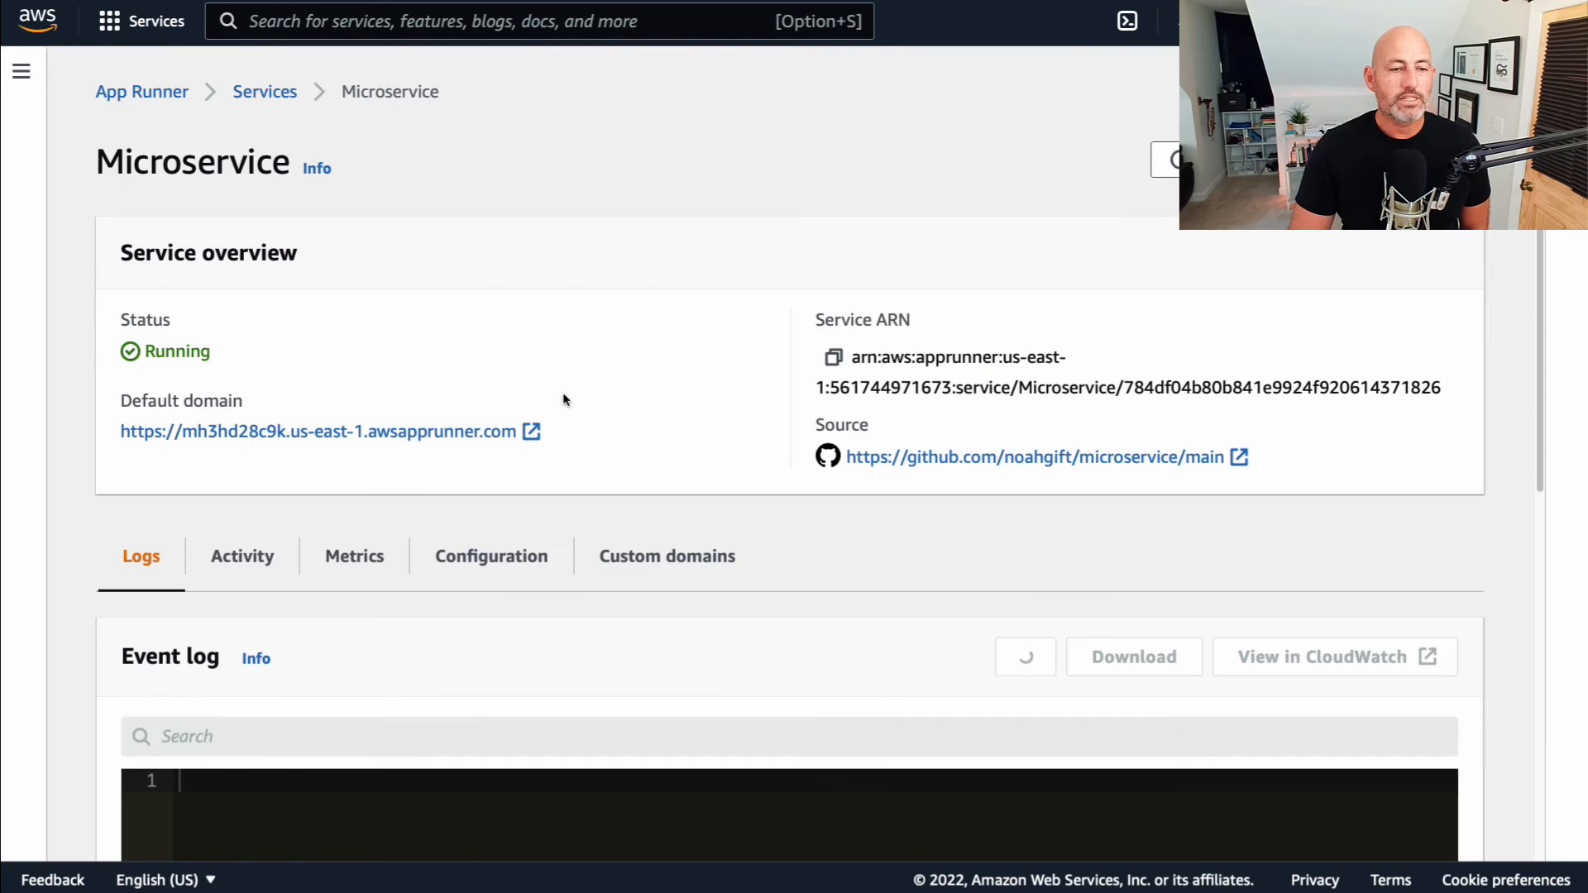
scroll(537, 475, "down", 3)
left_click(508, 307)
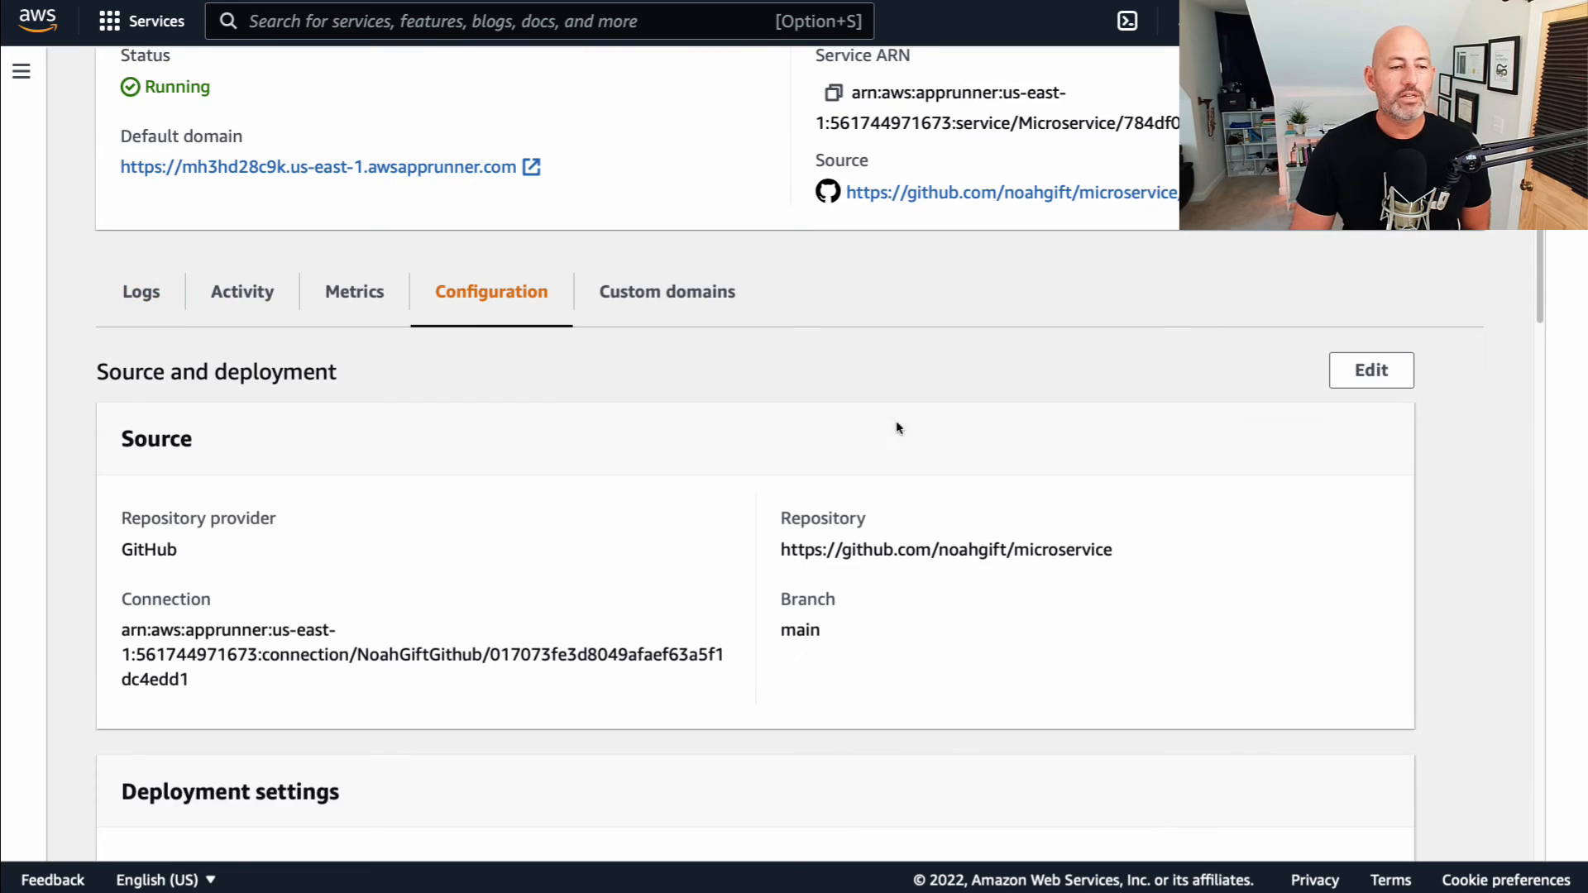
scroll(914, 433, "down", 5)
scroll(933, 444, "down", 4)
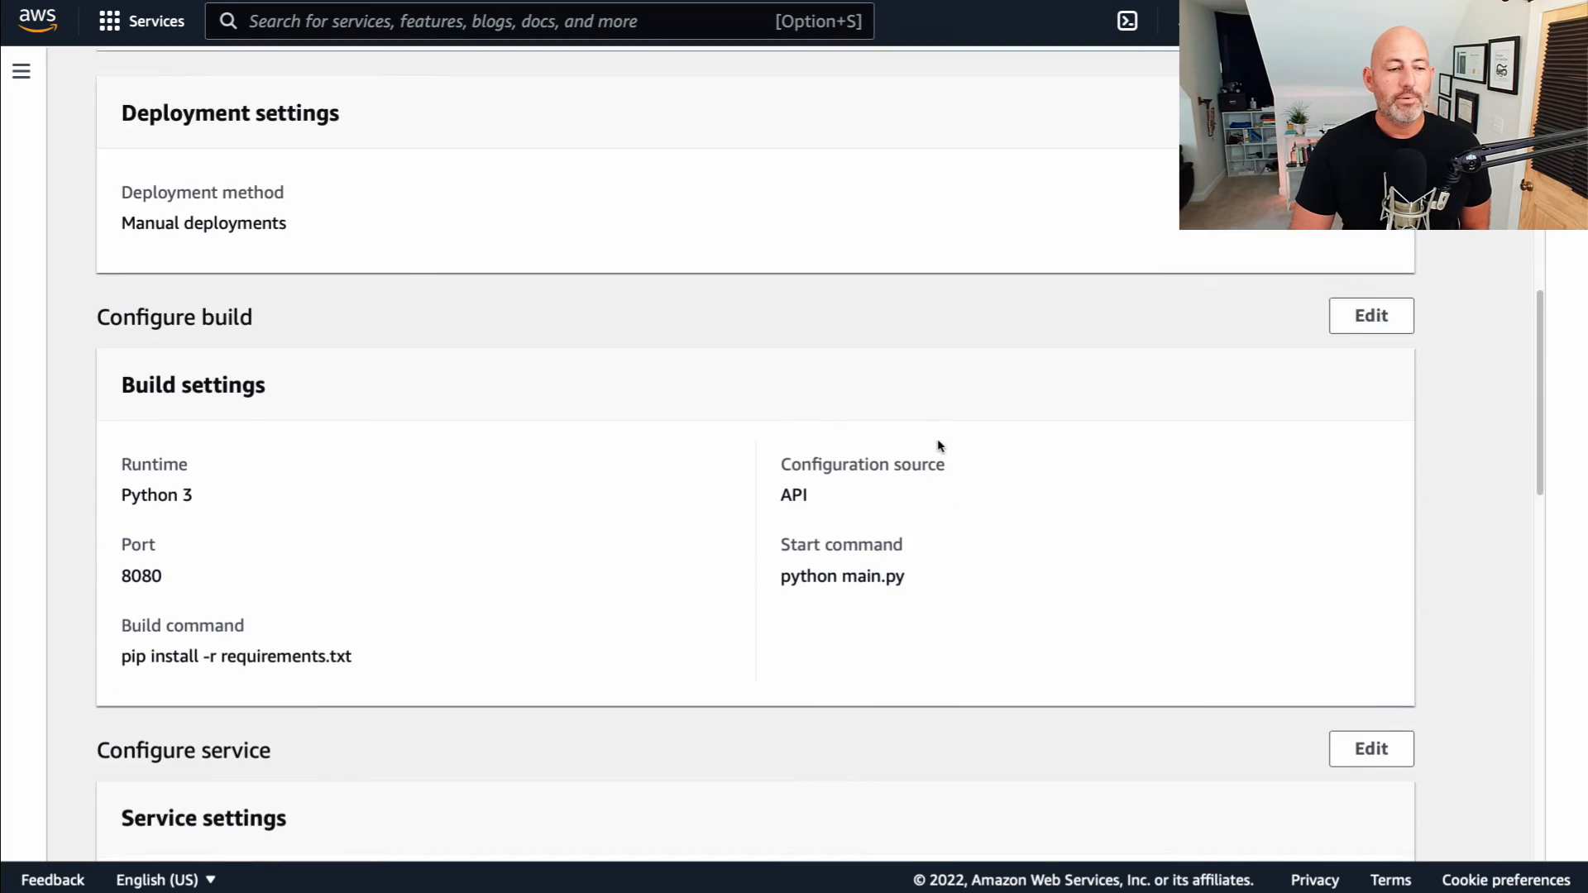
Step: Review the runtime, port, build command and configuration source in the Microservice service's build settings
left_click_drag(202, 364, 117, 365)
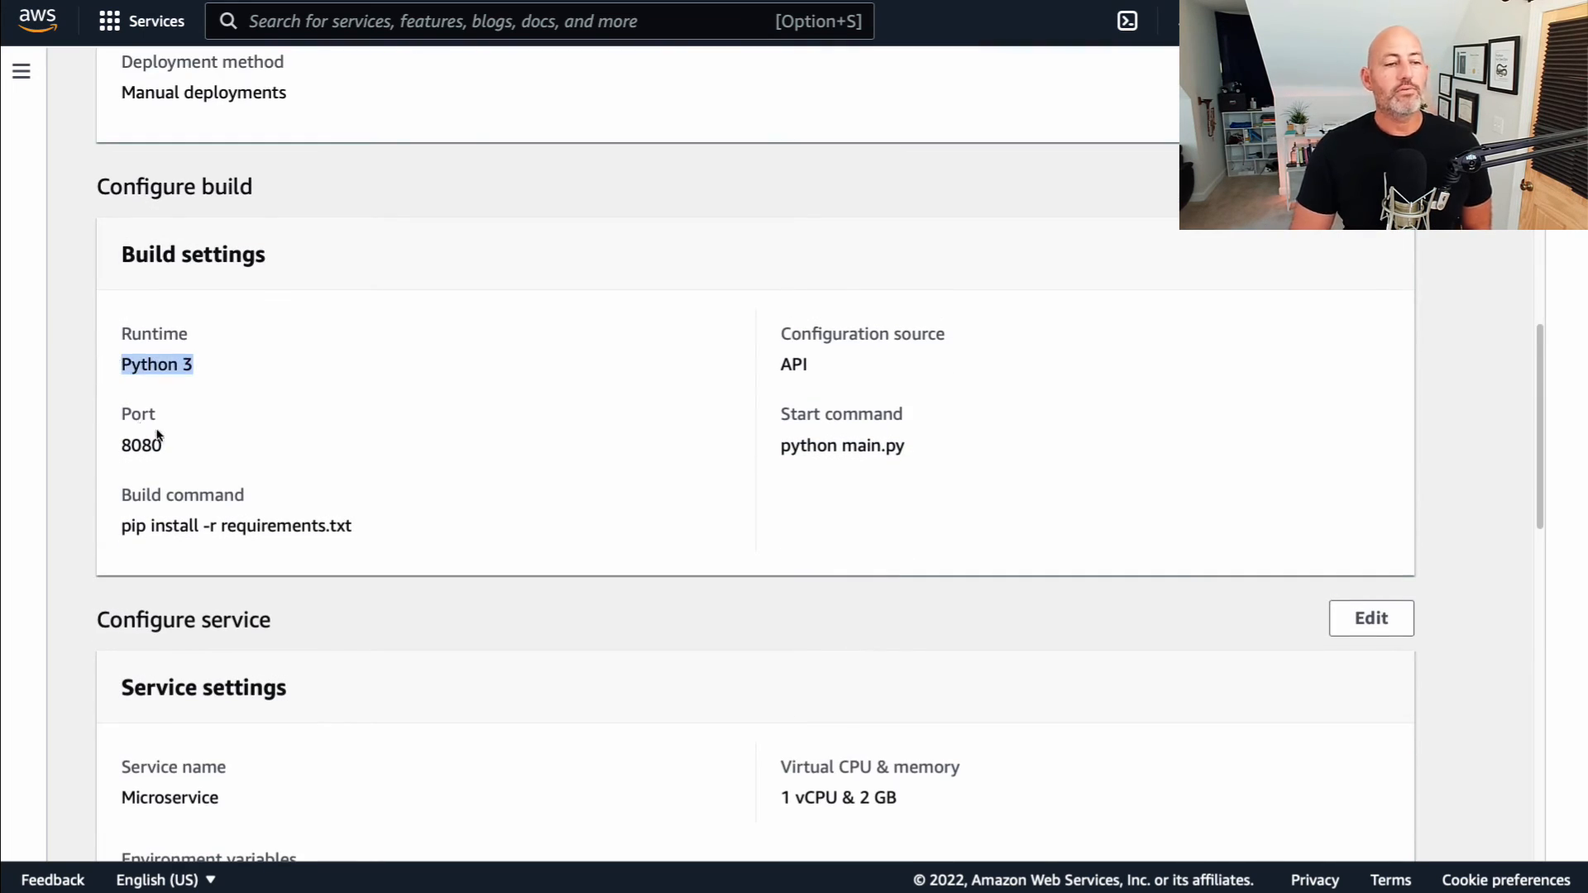
left_click_drag(180, 444, 112, 444)
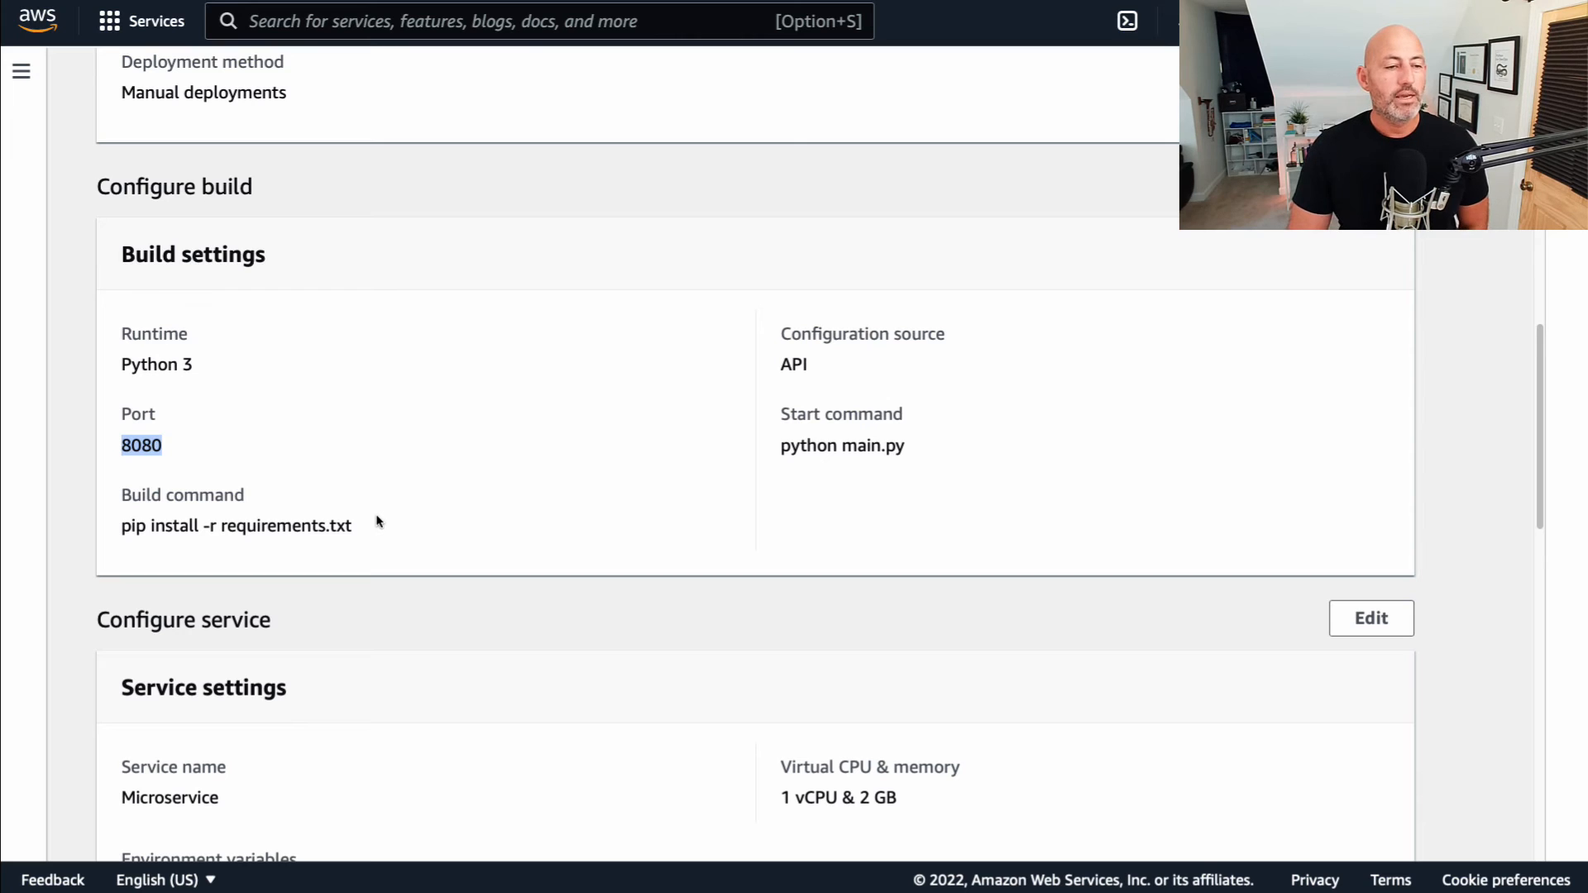
left_click_drag(358, 528, 393, 536)
left_click(122, 521)
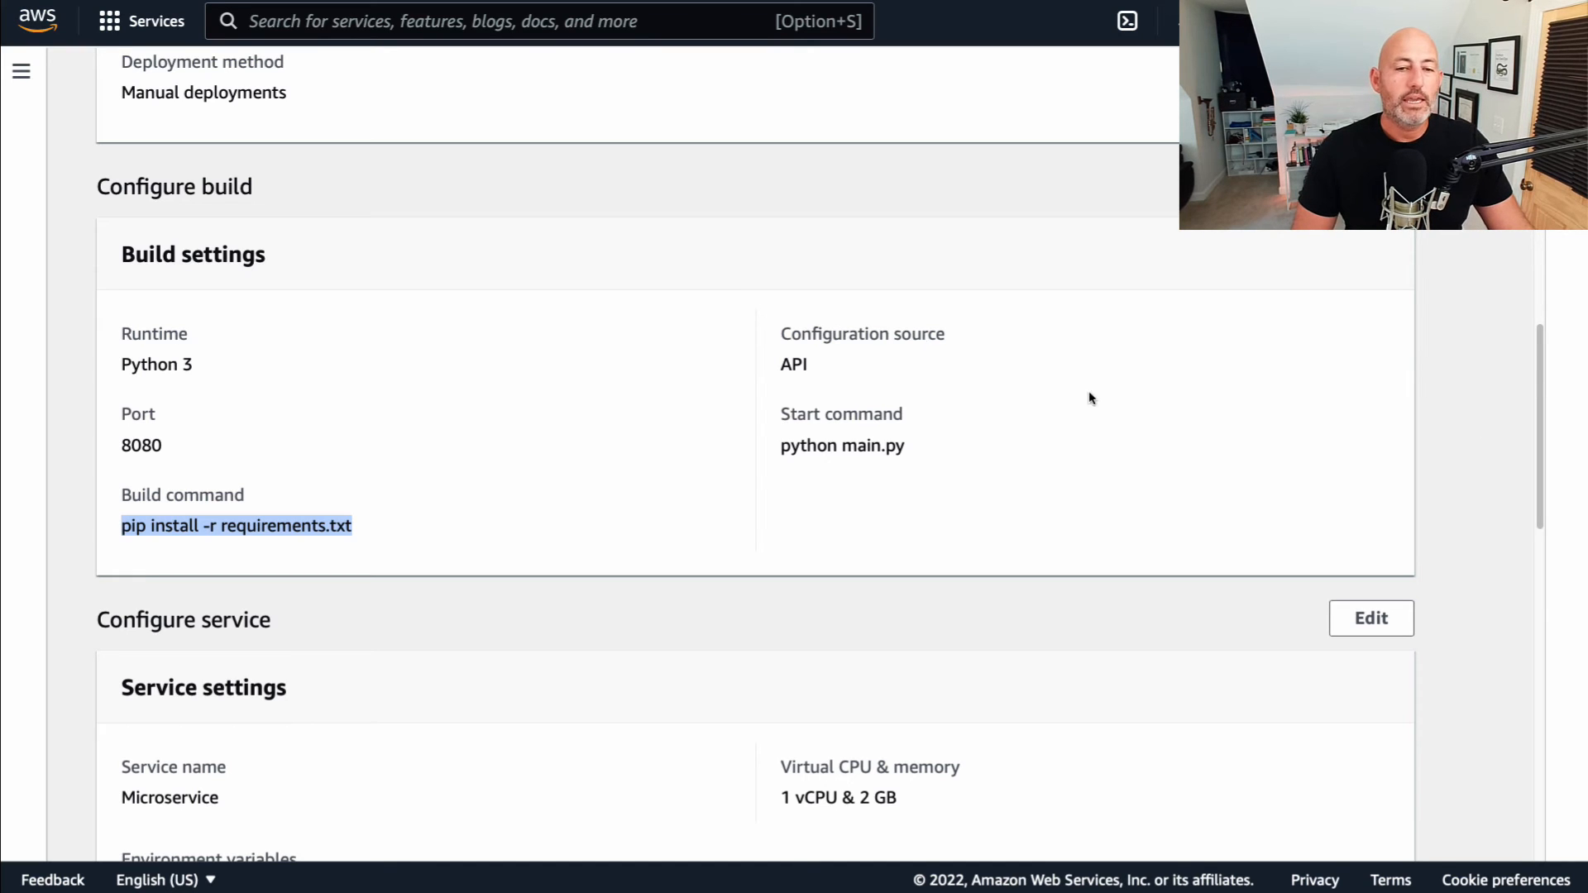
left_click_drag(783, 361, 815, 356)
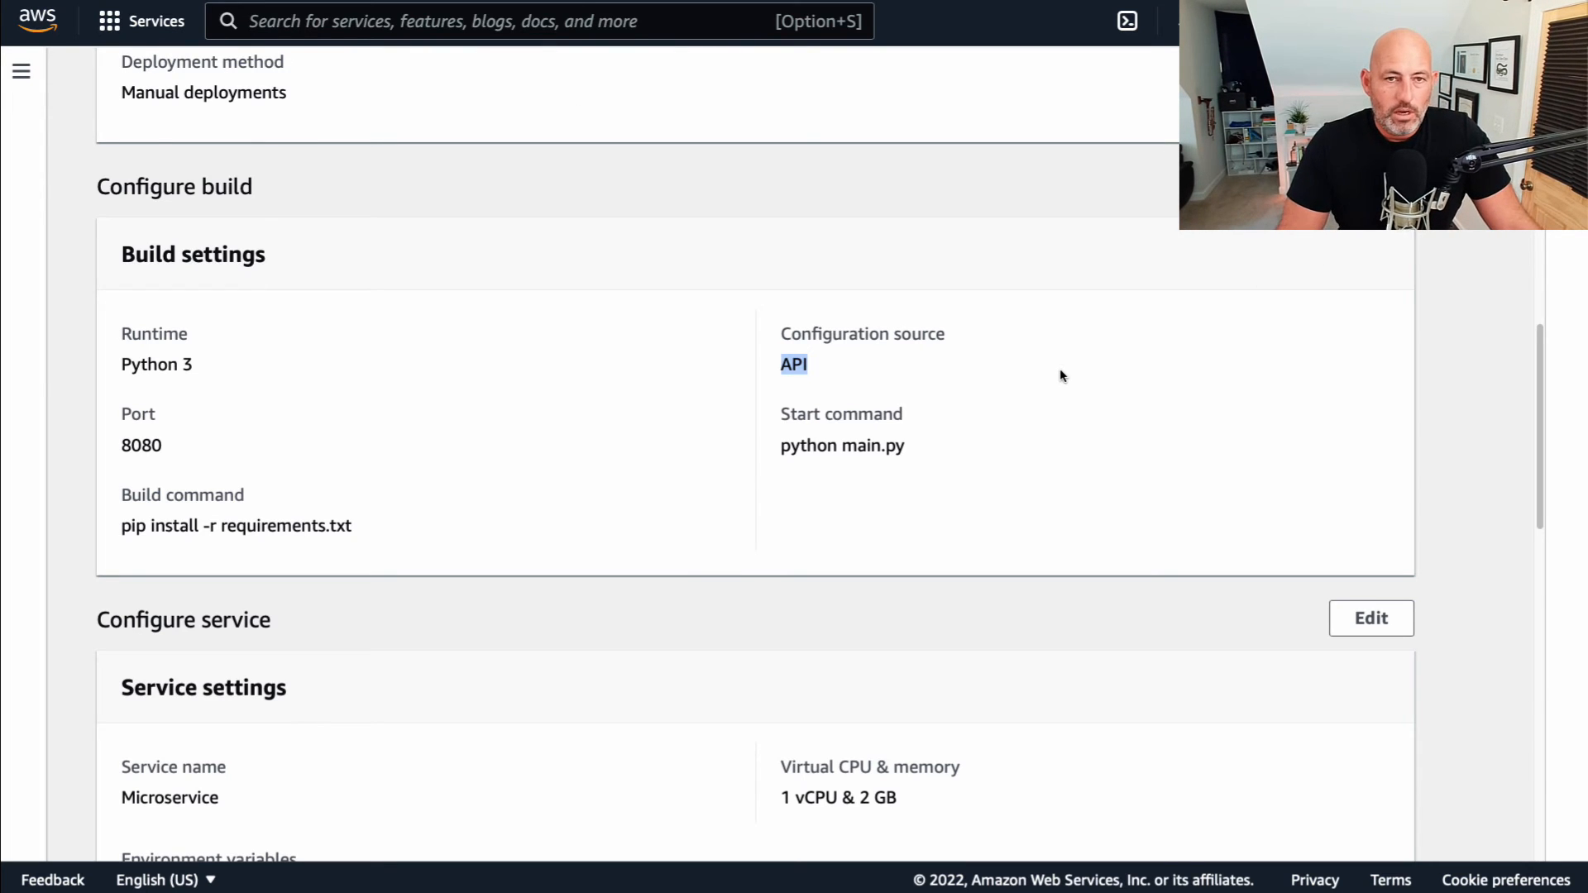
Step: Search the AWS services for beanstalk and view the Elastic Beanstalk overview page
scroll(1049, 371, "up", 5)
scroll(1020, 351, "up", 5)
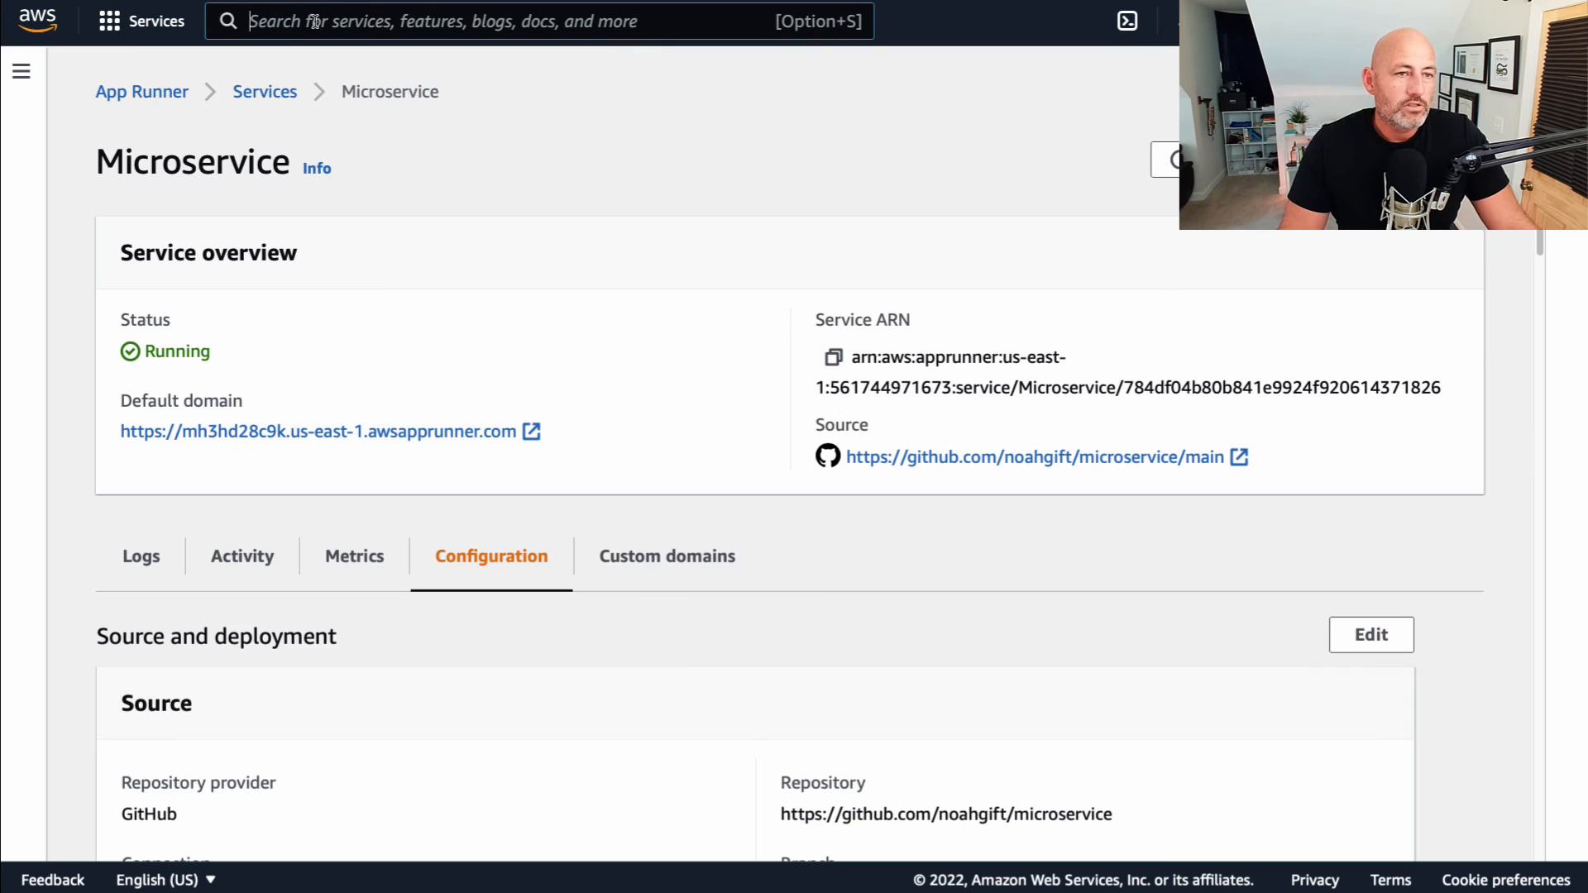
type("bean")
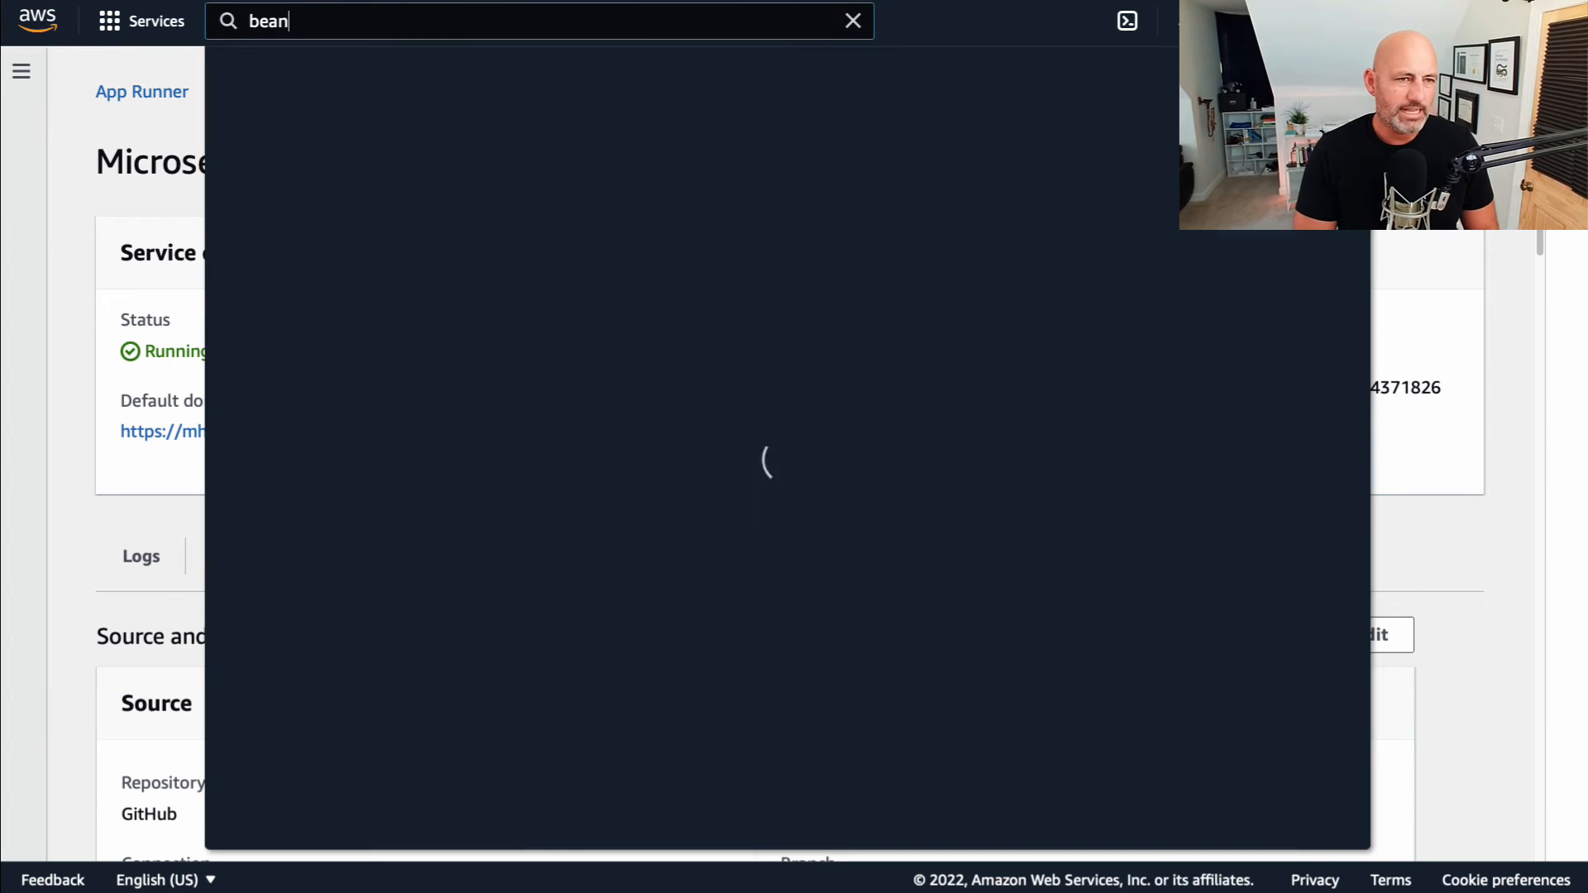
type("stalk")
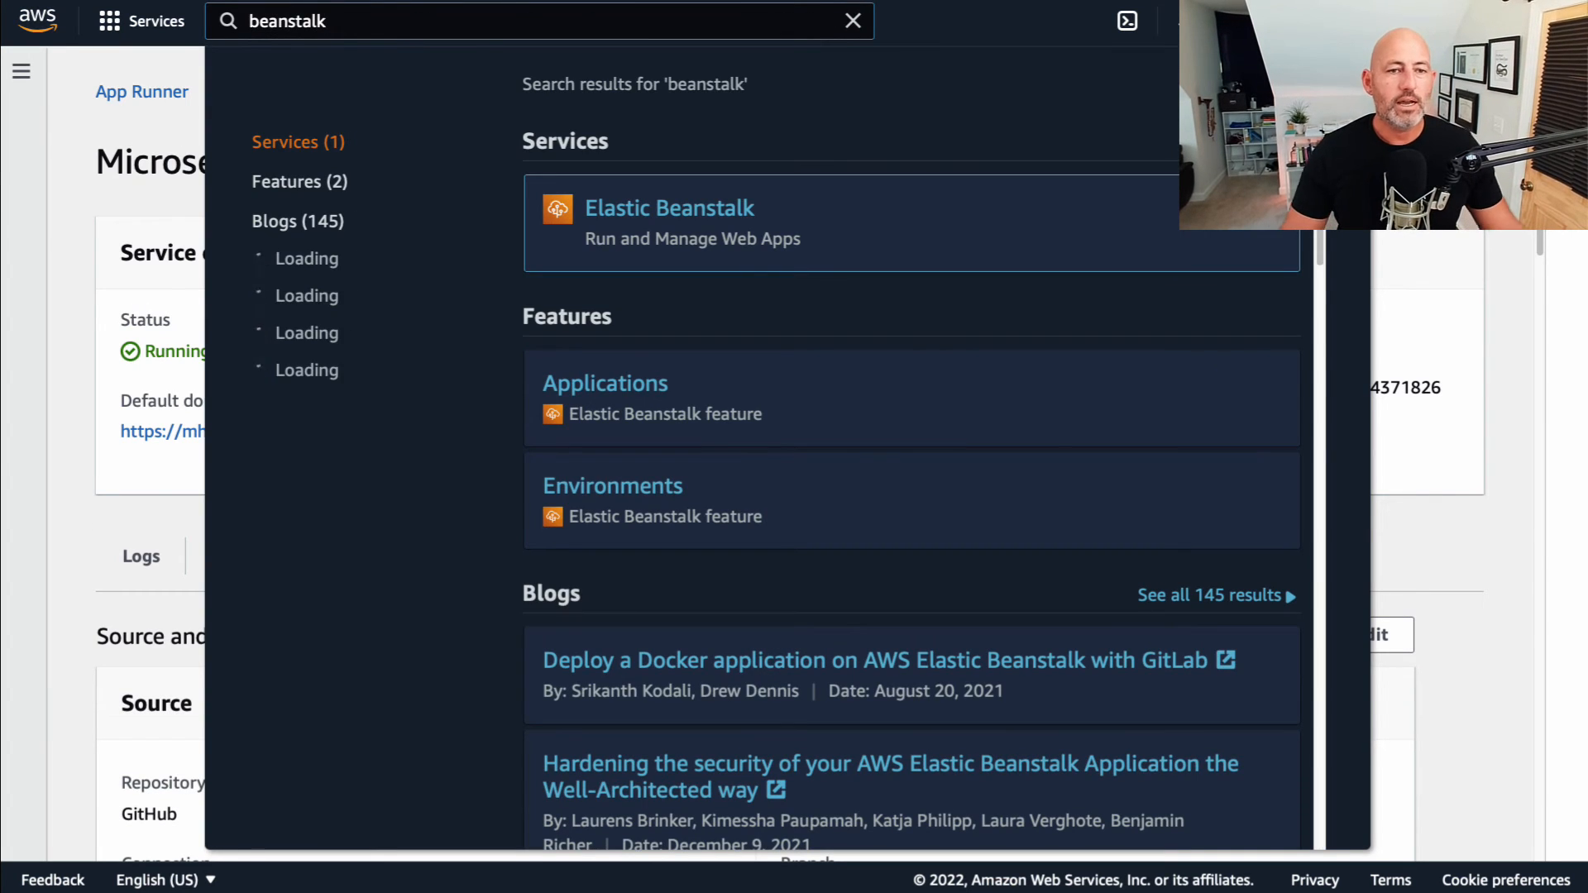
left_click(708, 207)
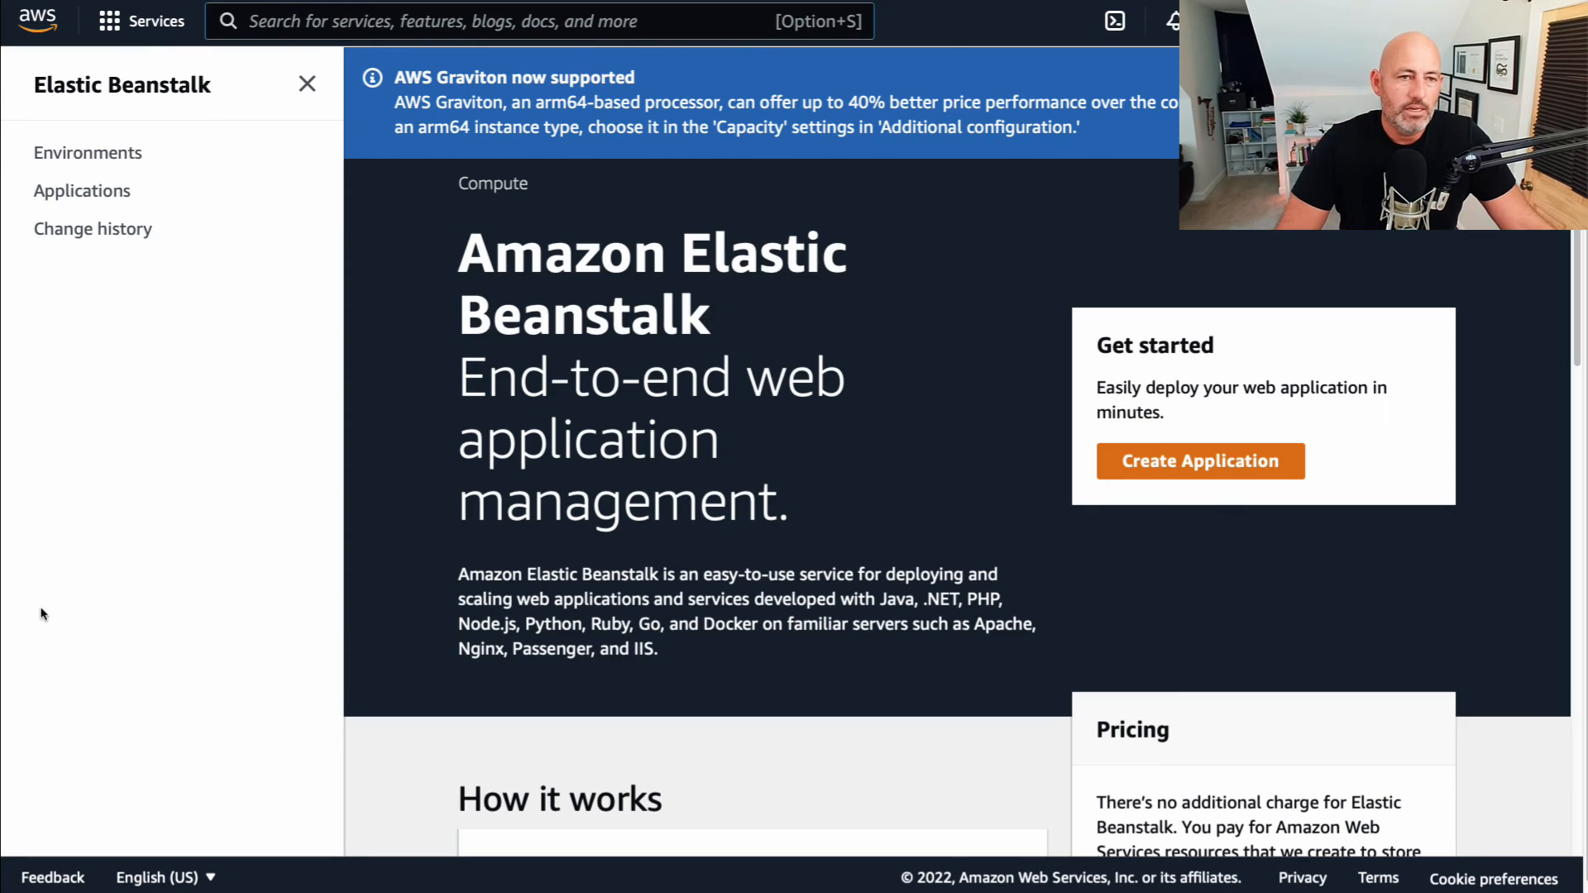
scroll(827, 496, "down", 2)
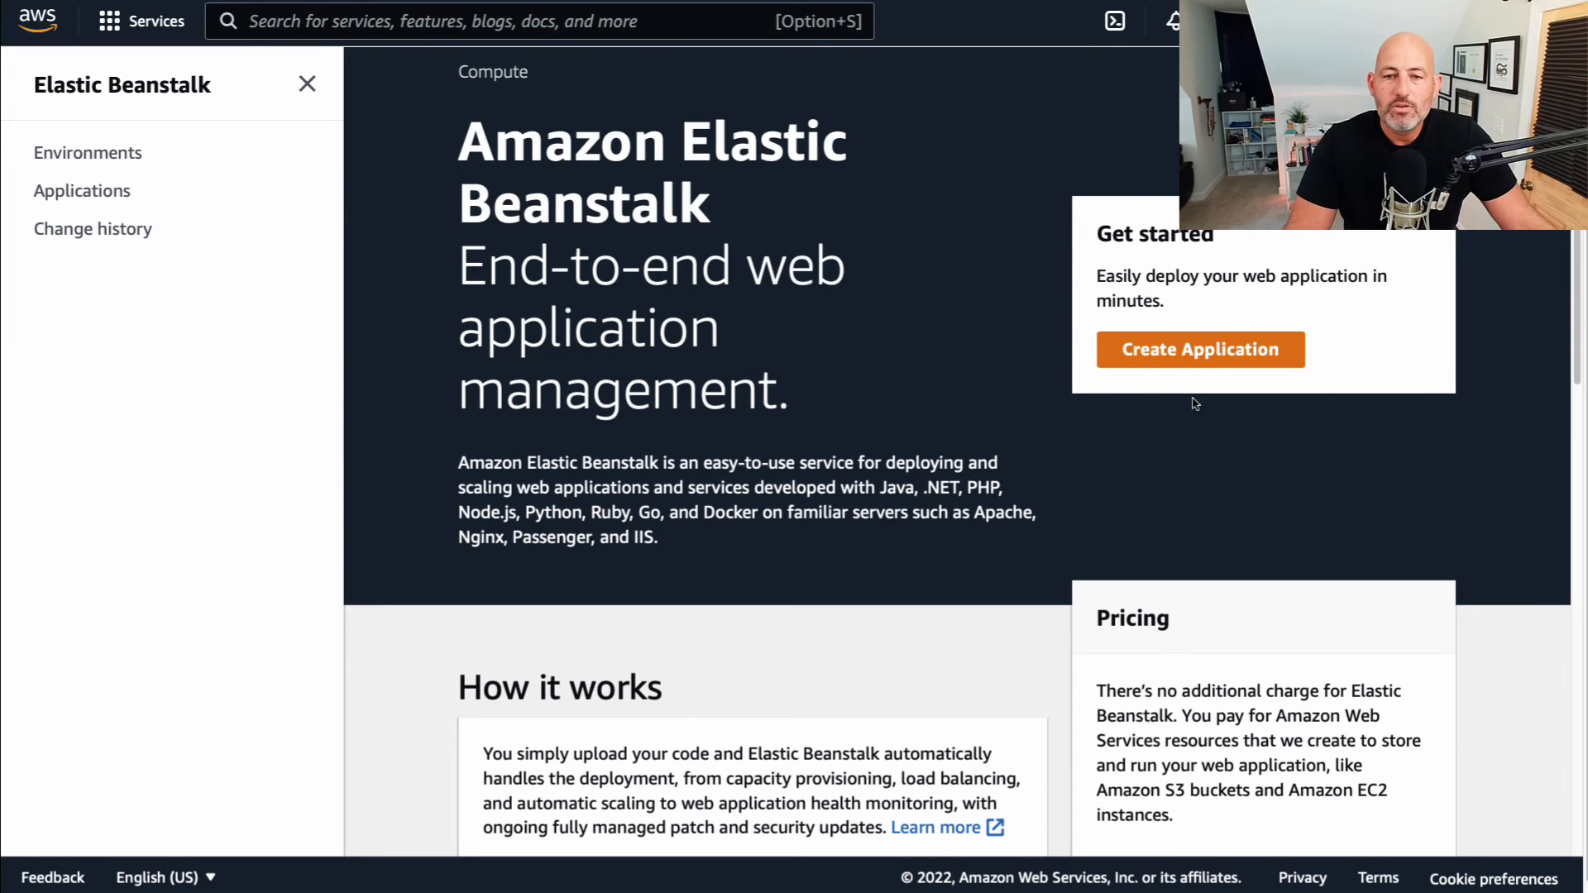
Step: Start creating an Elastic Beanstalk web app, leave its application name empty and set the platform to Tomcat
left_click(1195, 350)
scroll(691, 369, "down", 2)
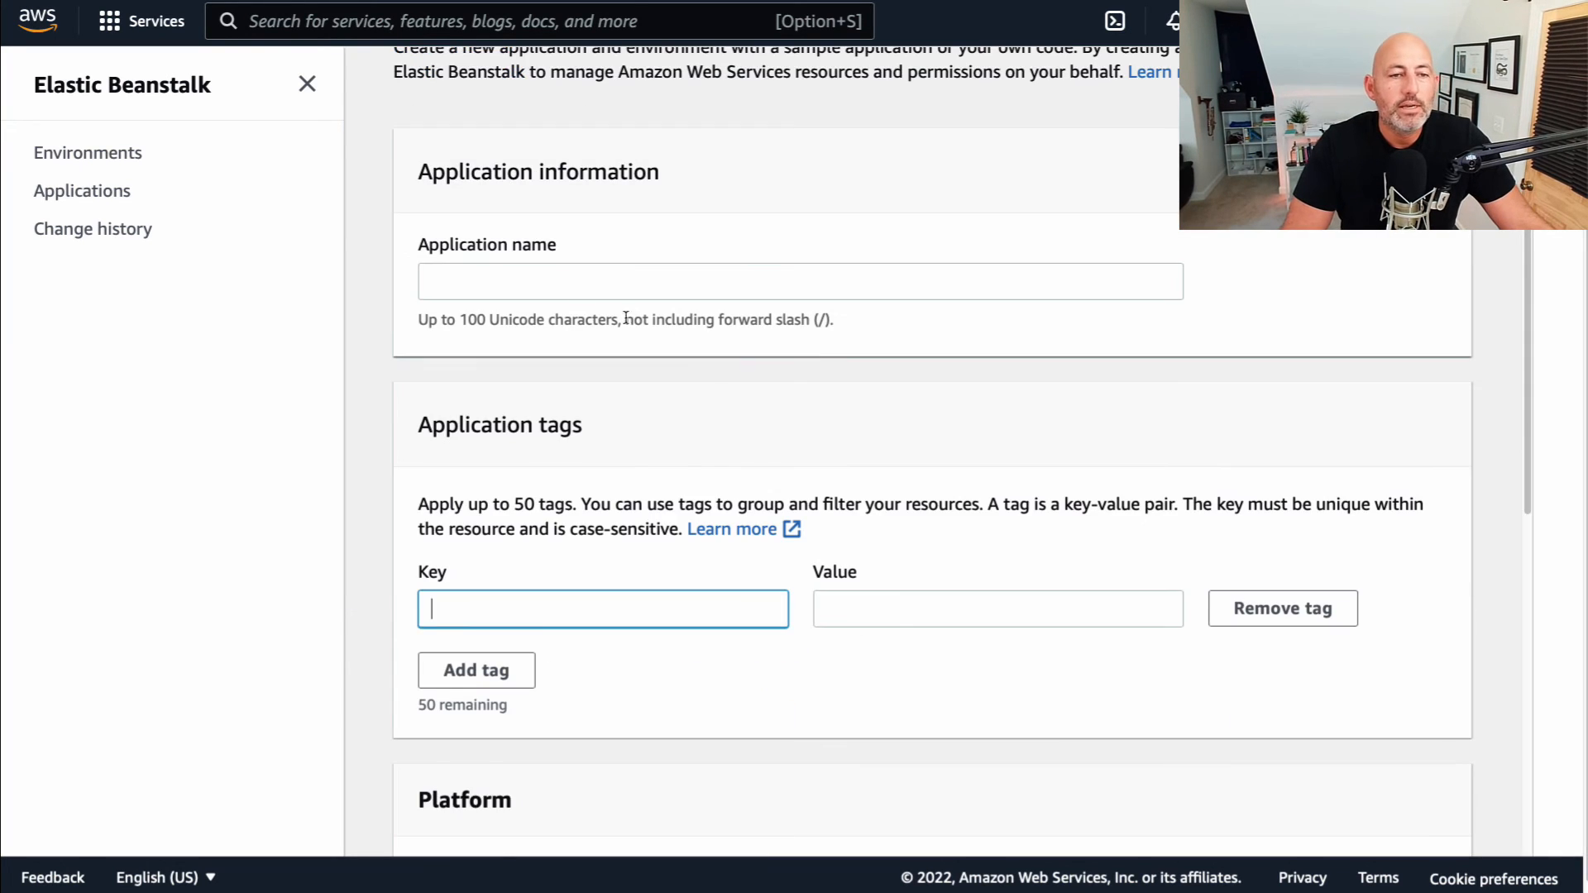
left_click(522, 284)
scroll(849, 584, "down", 4)
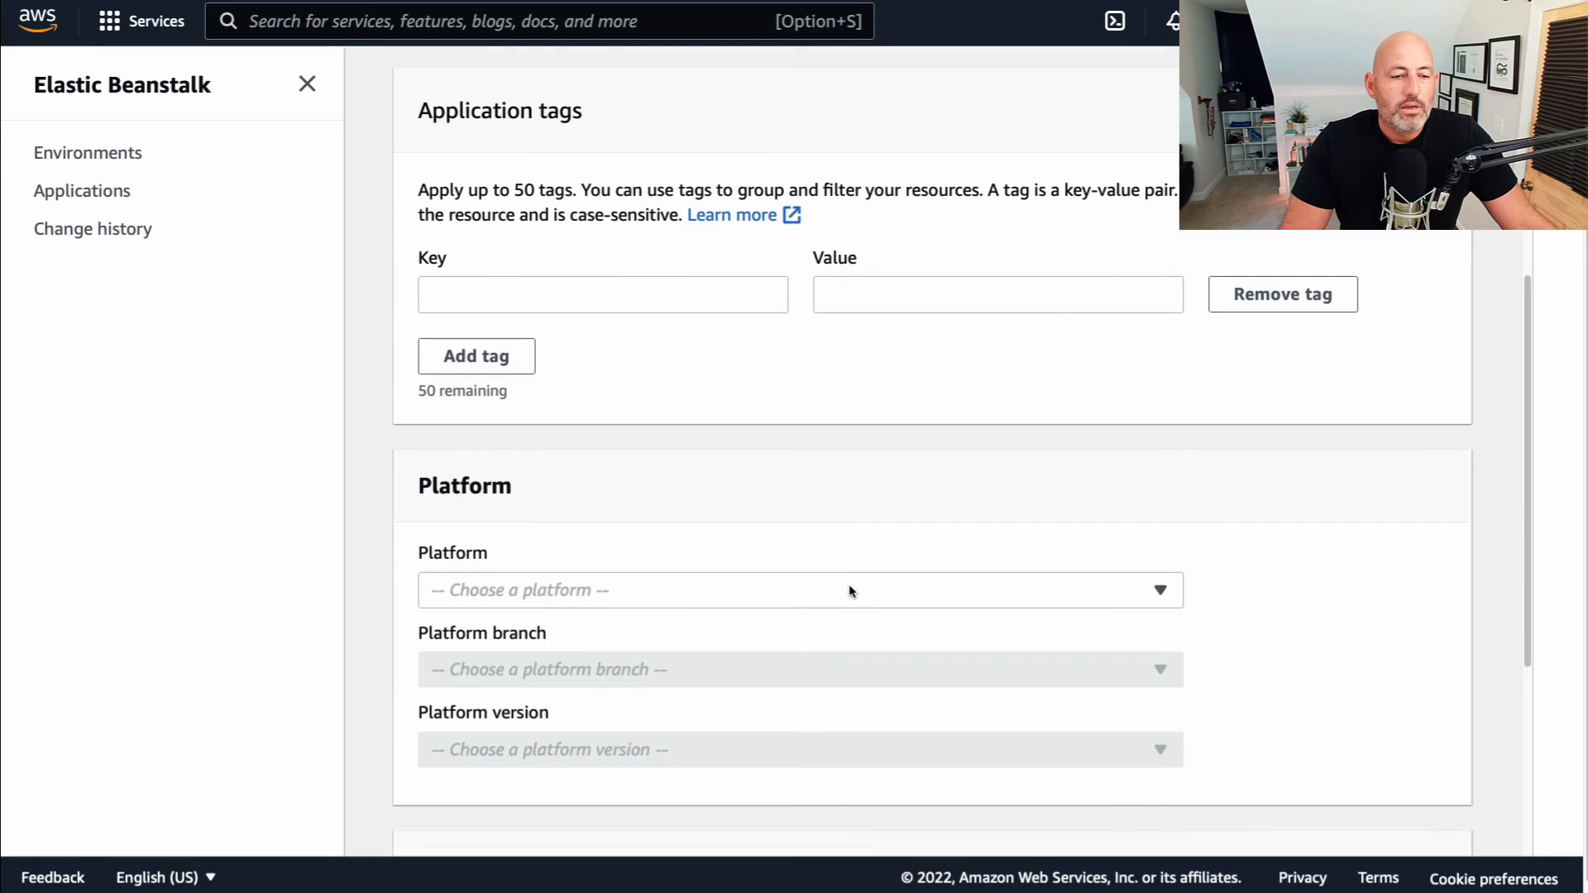
left_click(848, 585)
left_click(554, 582)
Step: Look through the available Elastic Beanstalk platforms and leave the web app form without creating anything
left_click(554, 622)
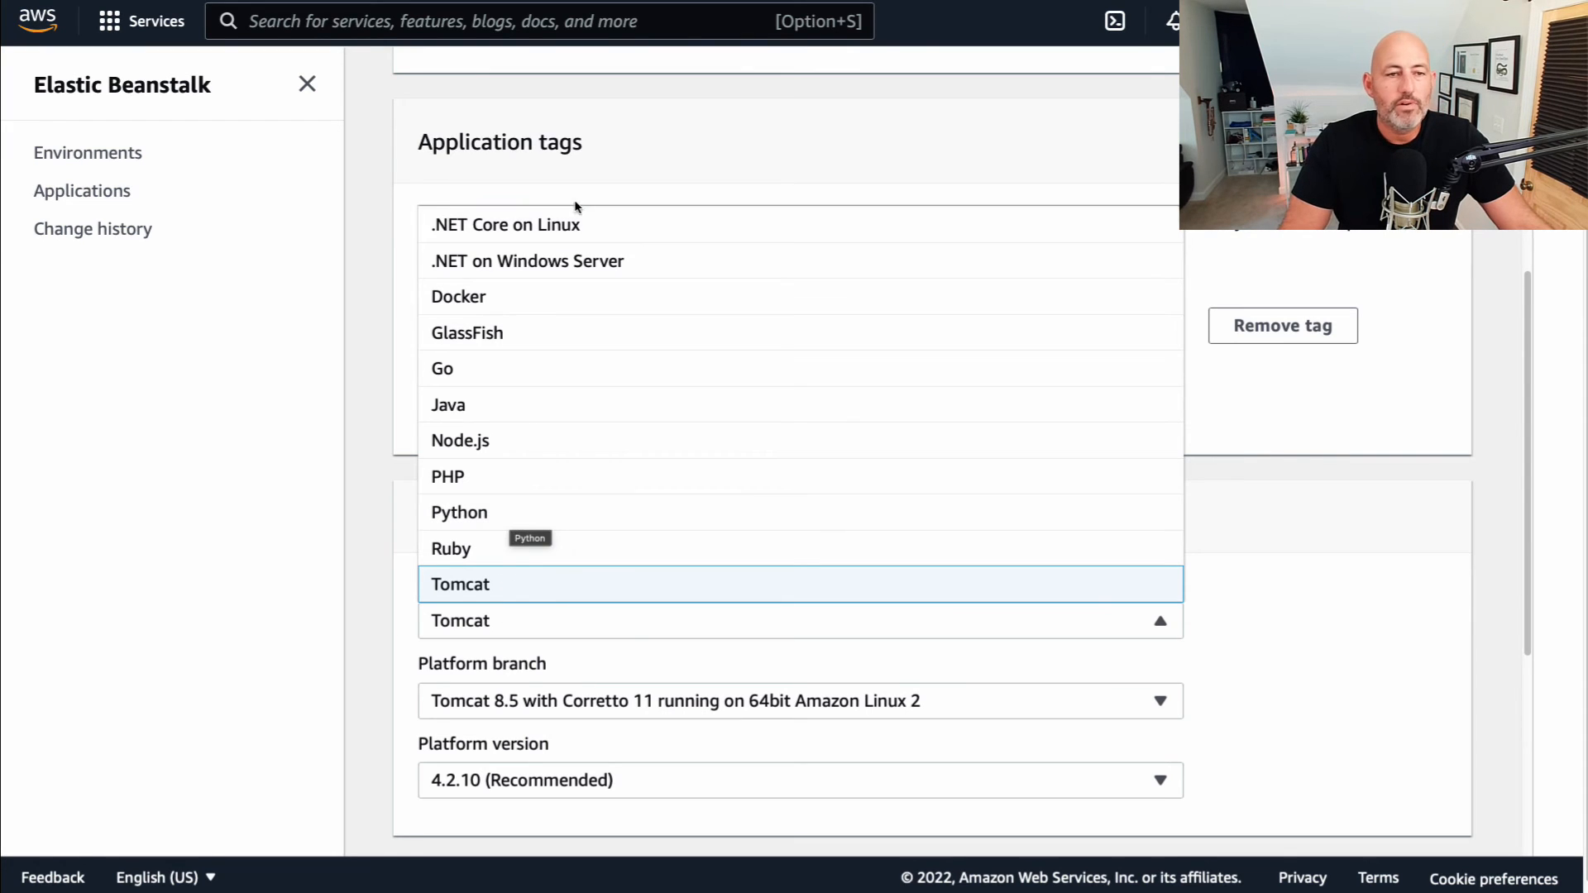
left_click(1302, 523)
scroll(1278, 533, "up", 6)
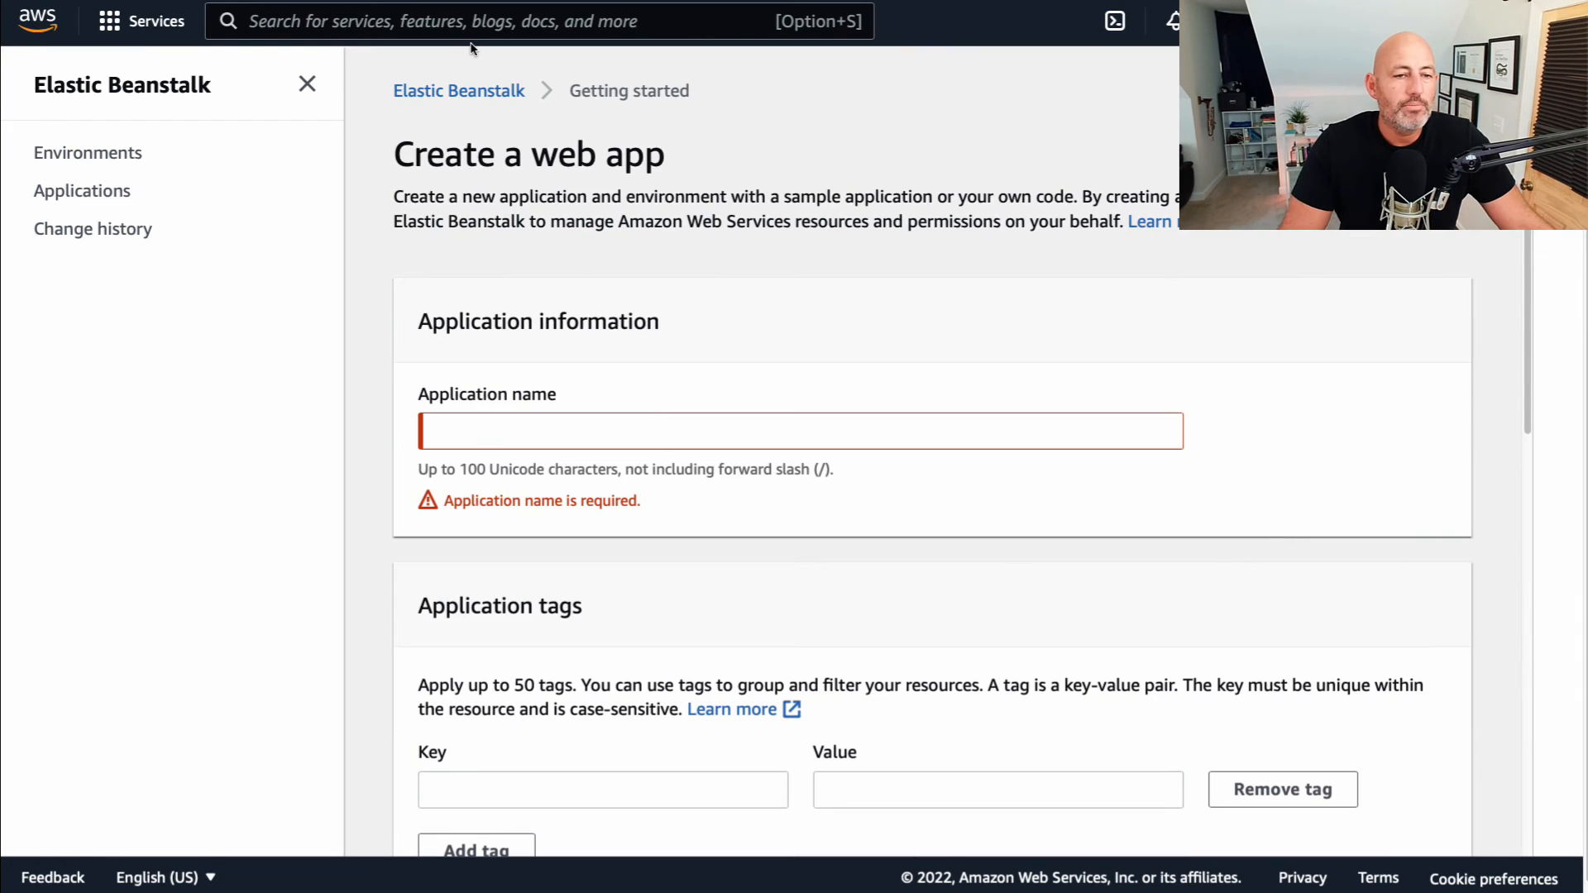
key("alt+Left")
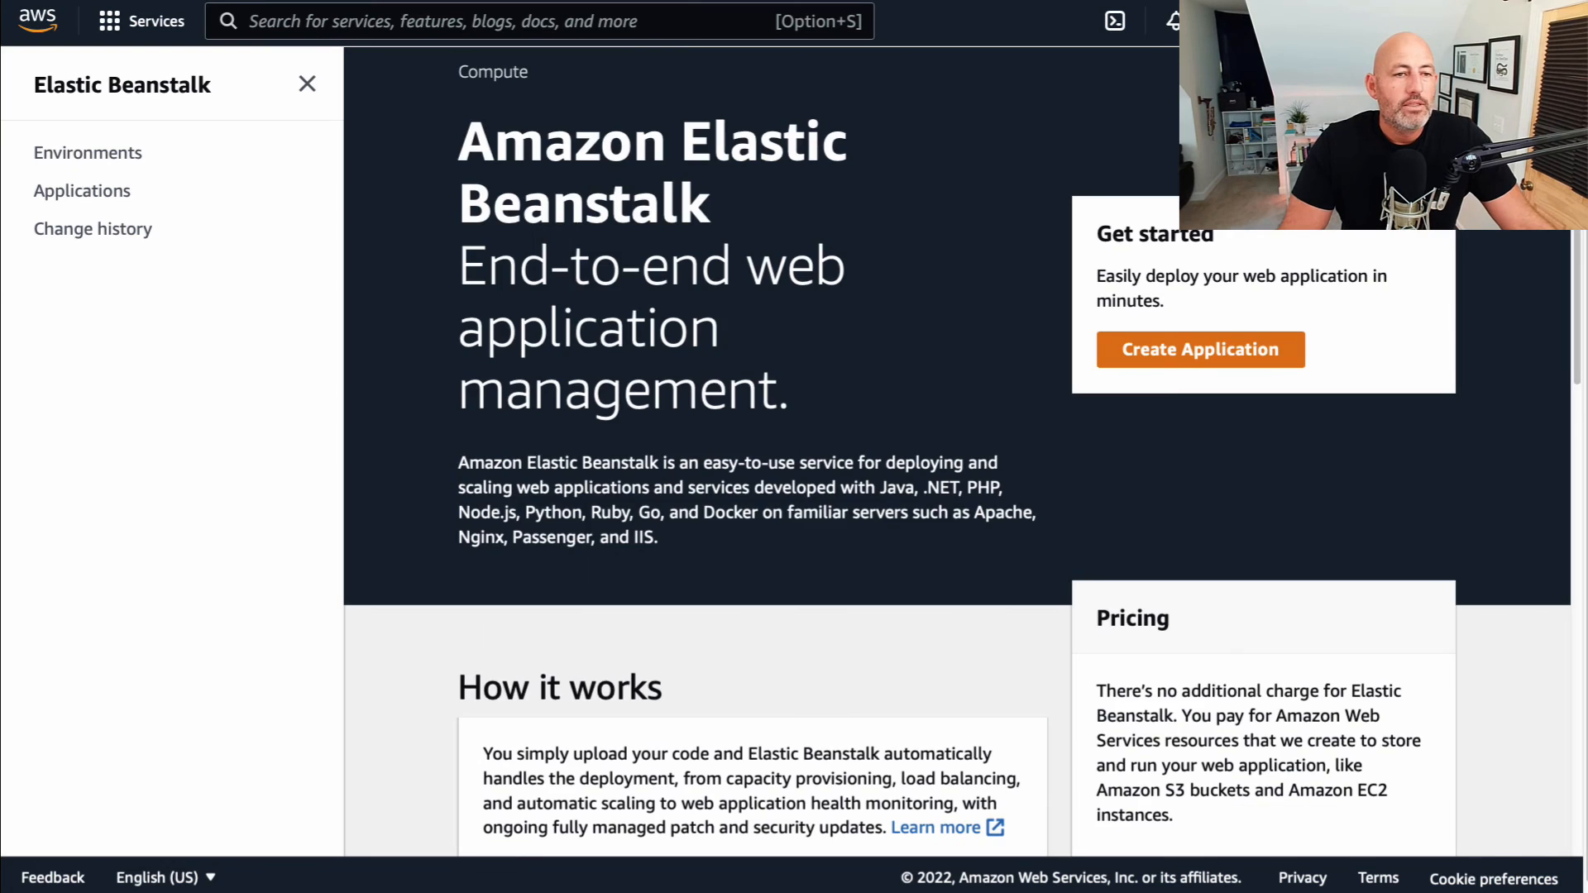
Step: Search the AWS services for ecr to view the Elastic Container Service clusters, and return to the console home
left_click(479, 20)
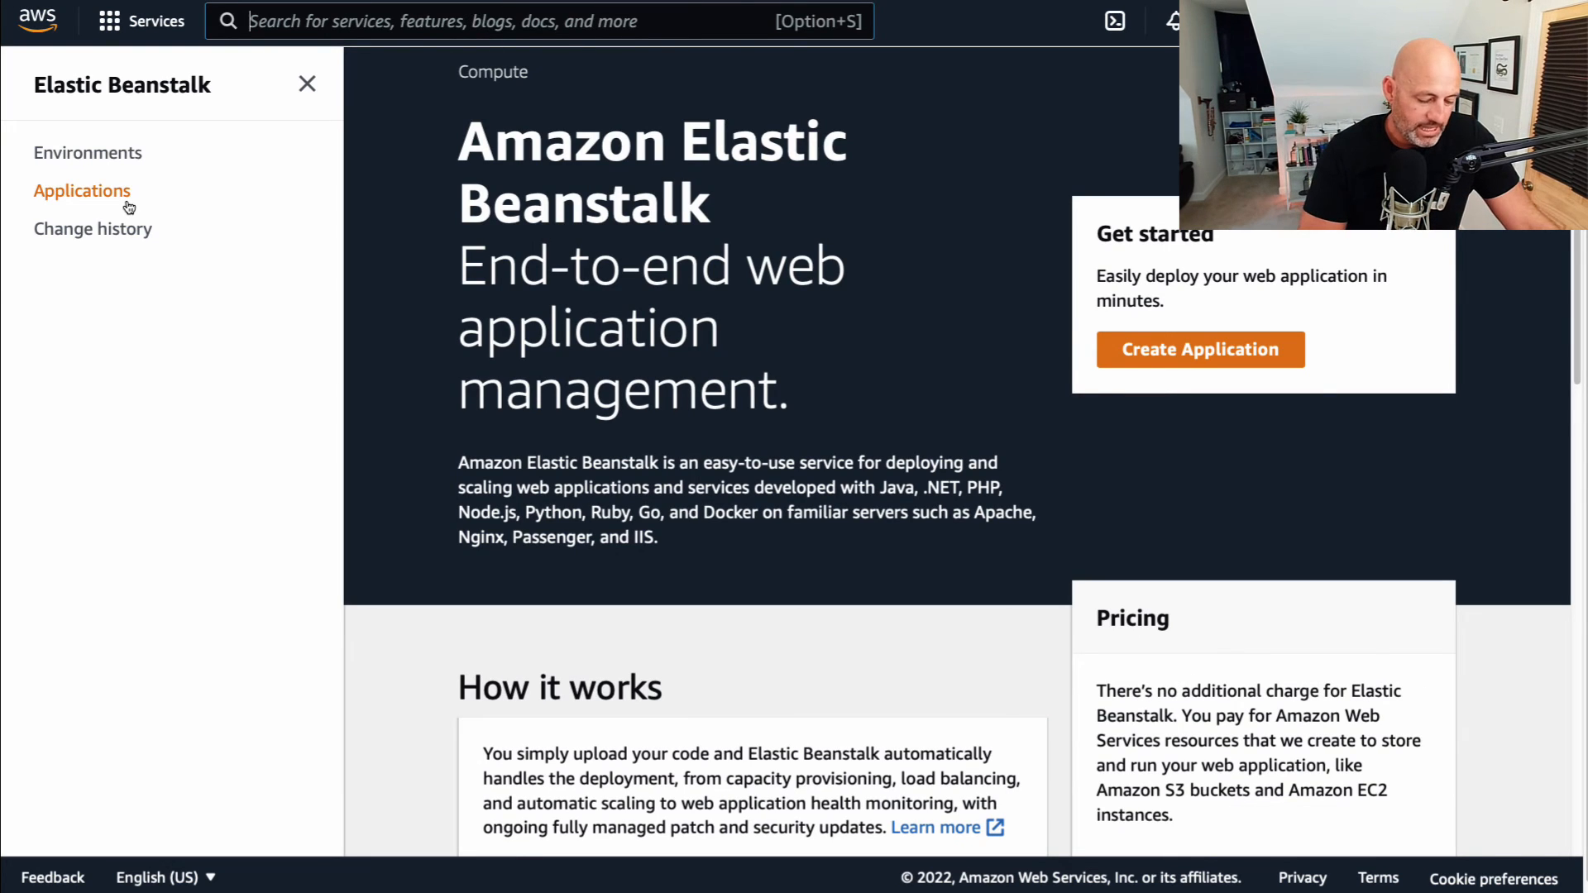
type("ecr")
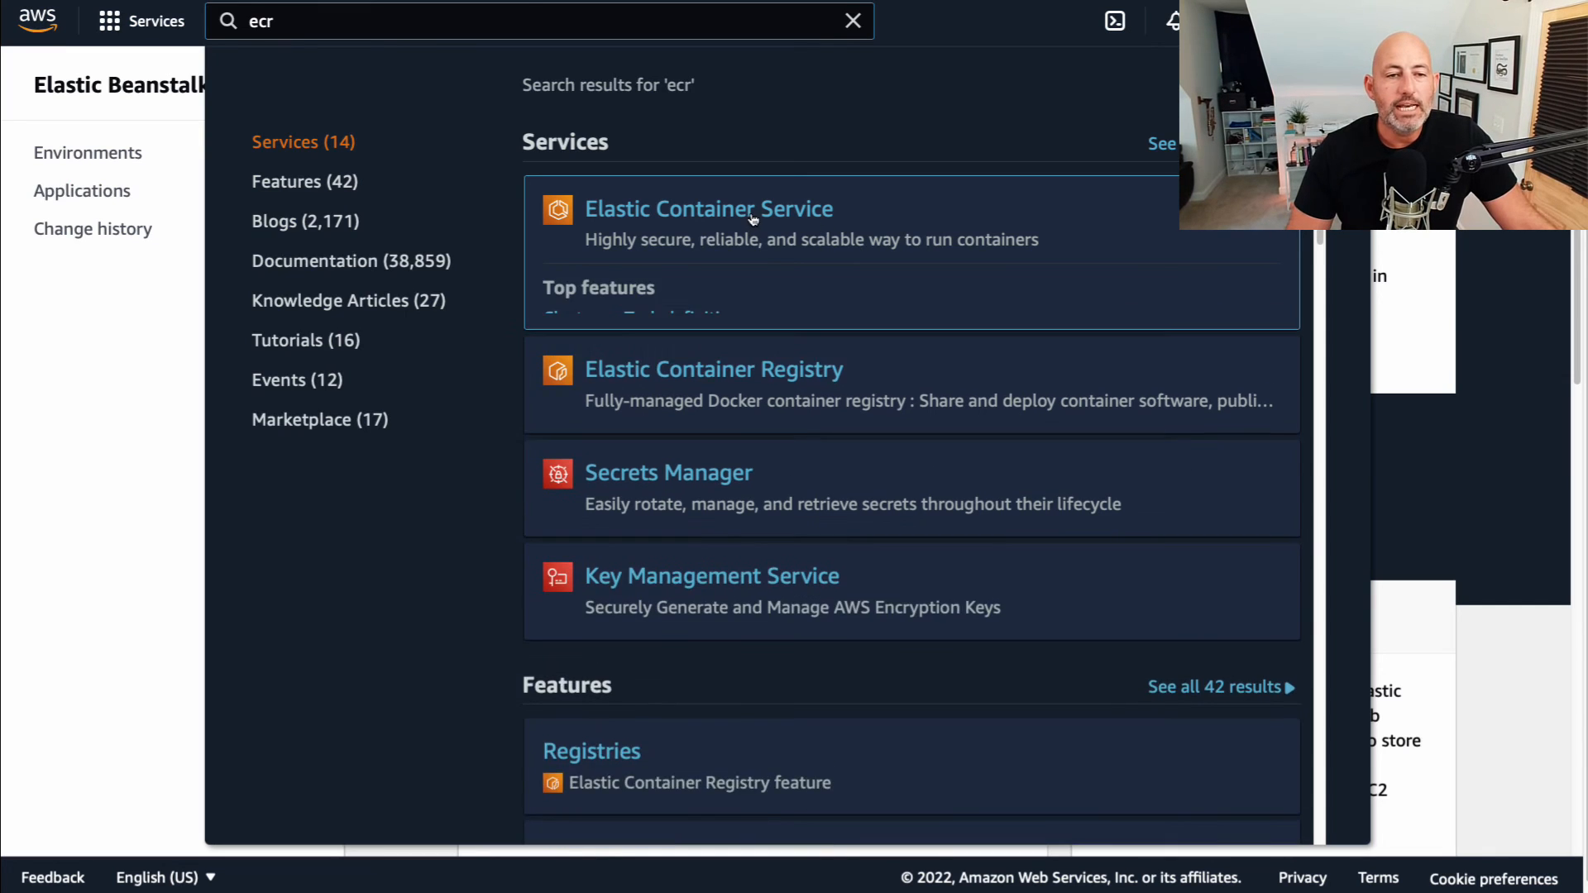
left_click(755, 217)
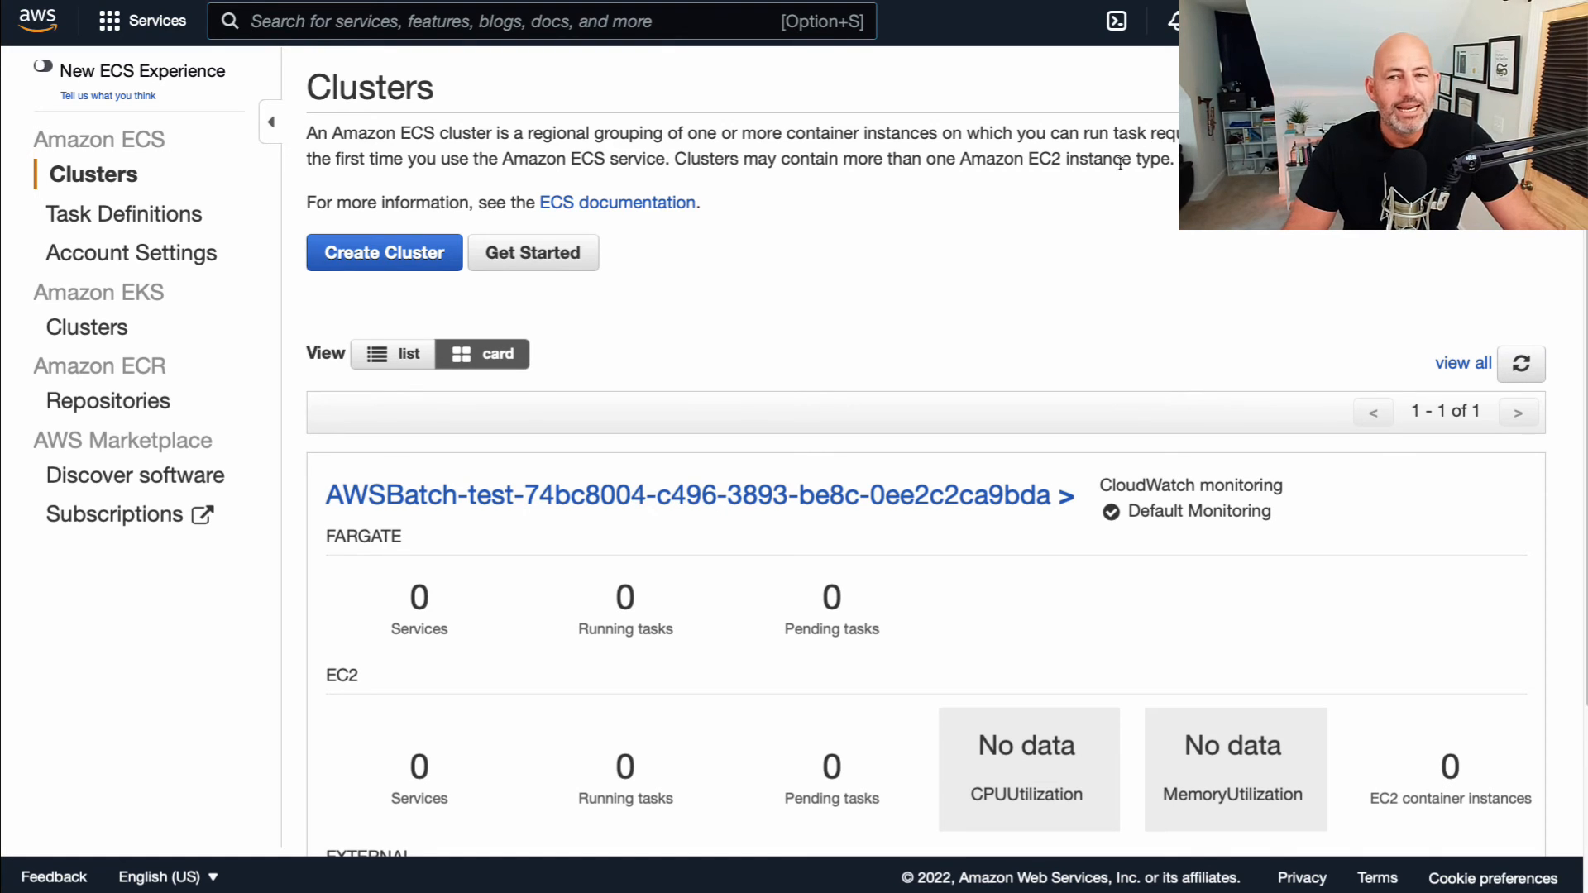
left_click(48, 16)
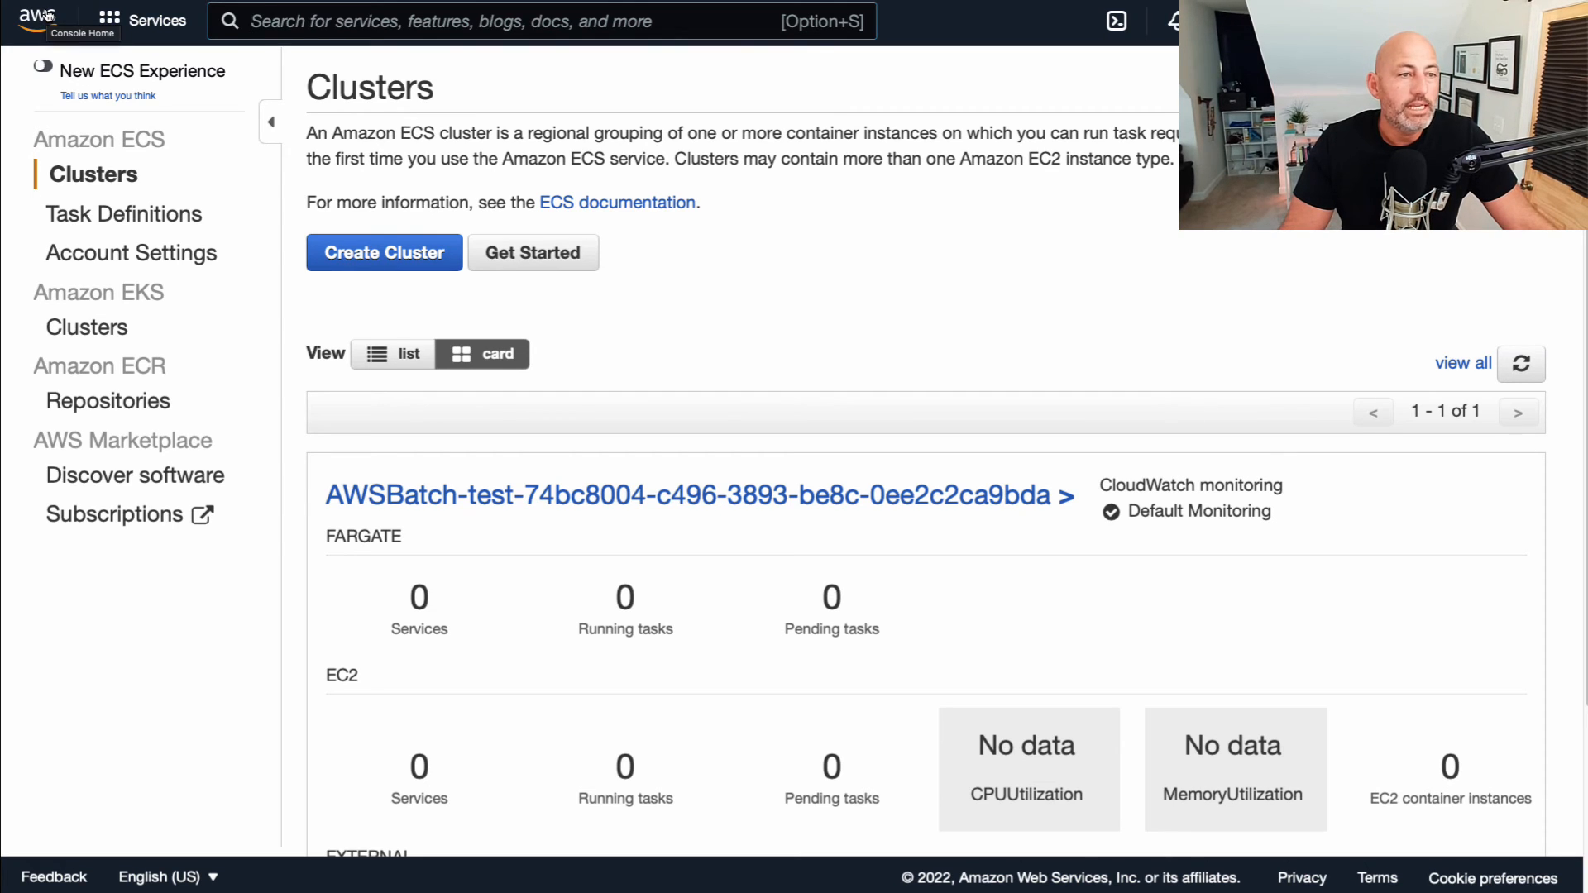